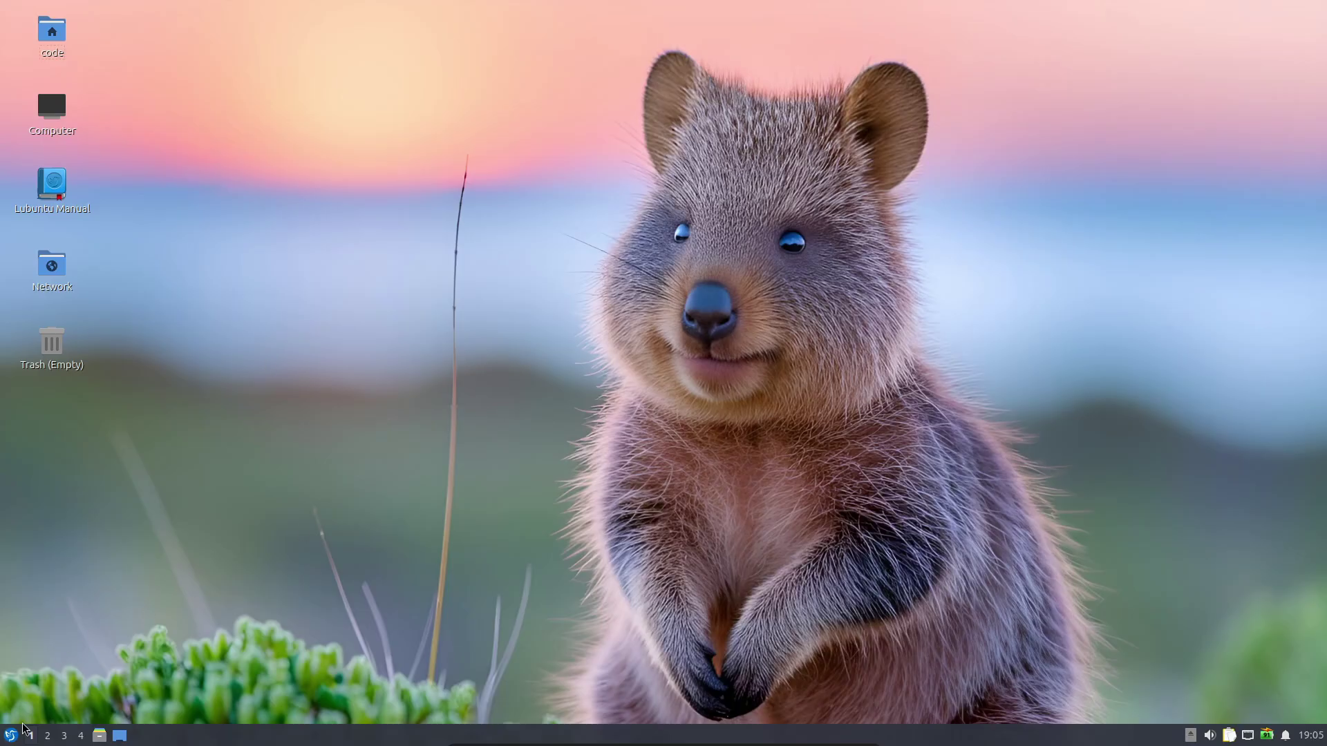
Launch QTerminal from System Tools in the application menu
{"action": "left_click", "coordinate": [13, 735]}
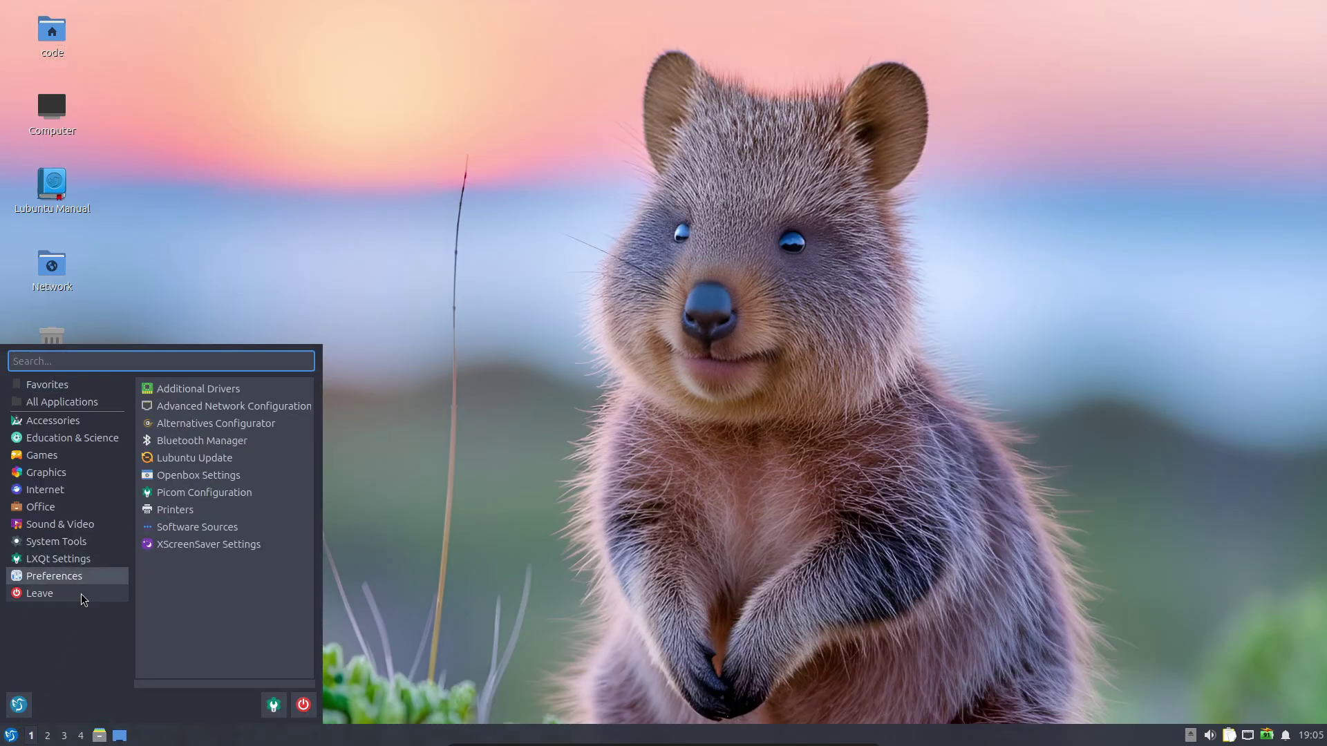
{"action": "left_click", "coordinate": [190, 496]}
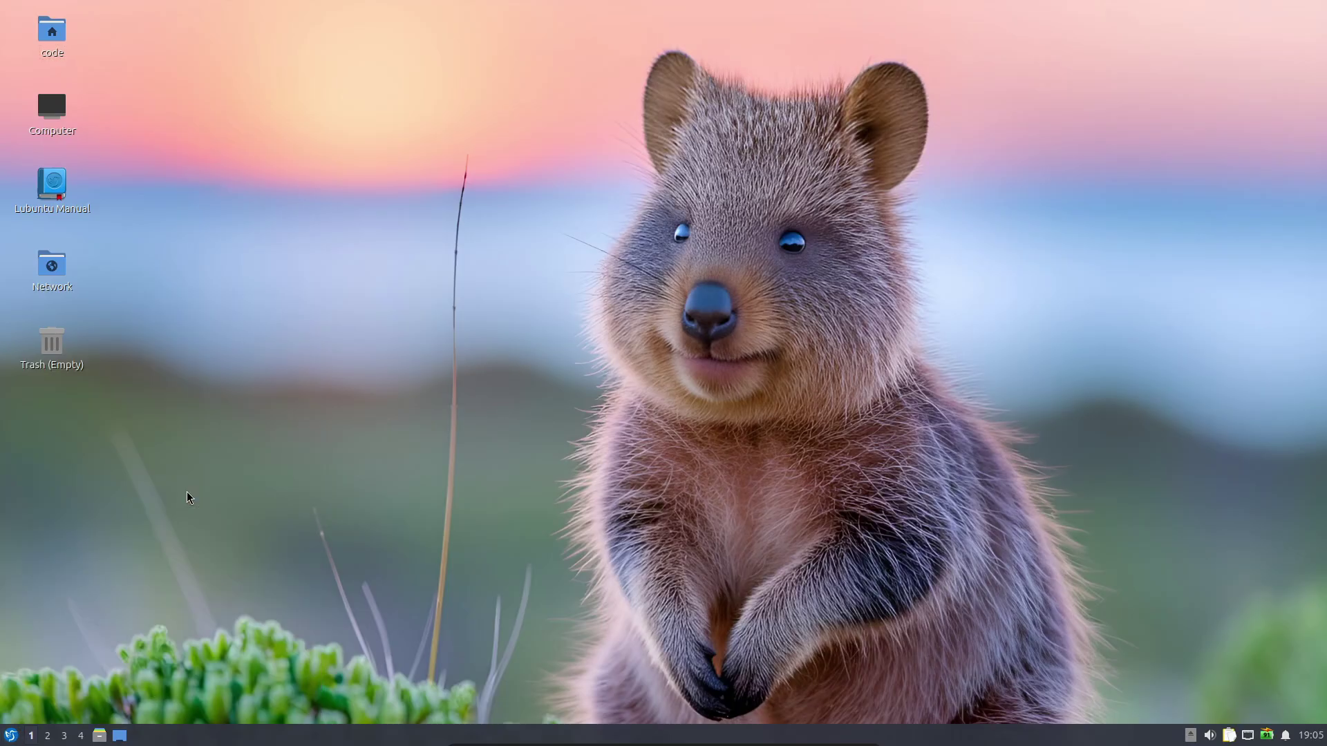
Run screenfetch to show the Ubuntu 25.10, kernel 6.17.0-5, LXQt 2.2.0 system summary
{"action": "left_click_drag", "start_coordinate": [589, 158], "coordinate": [372, 135]}
{"action": "type", "text": "screenfetch"}
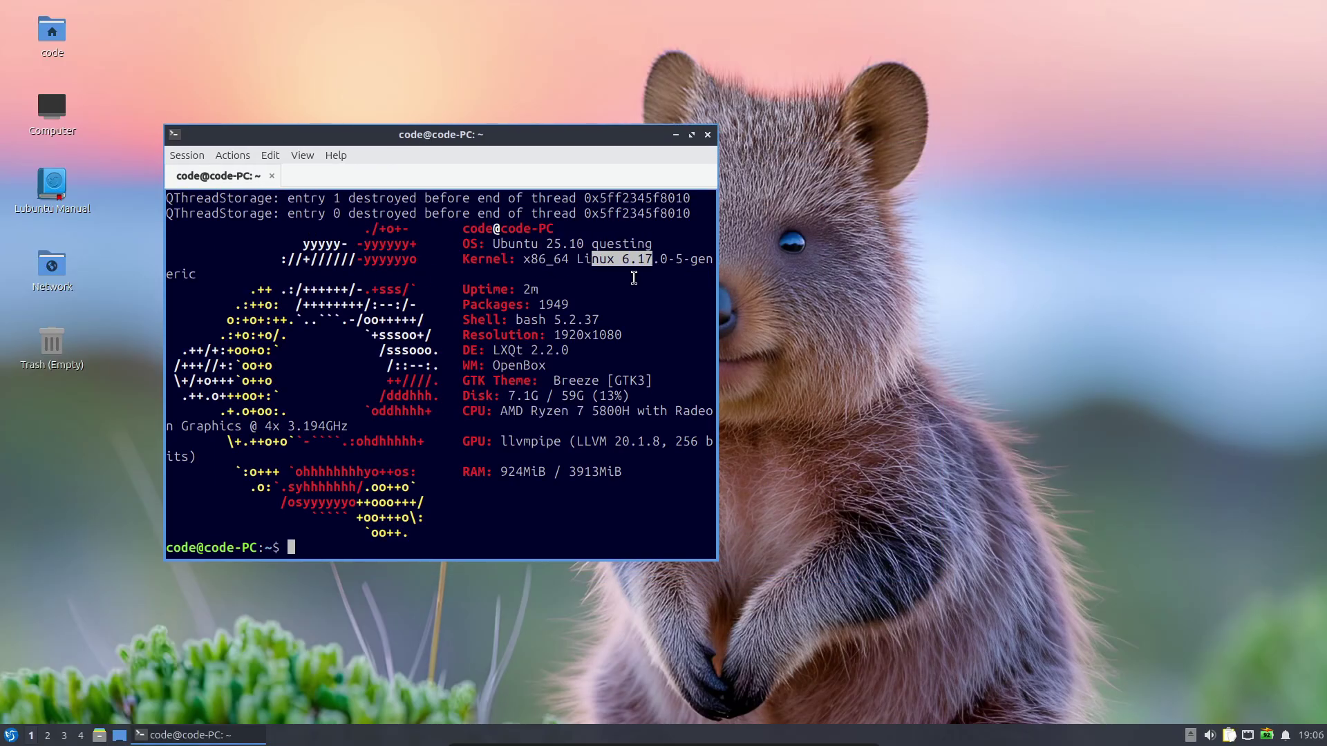
{"action": "left_click_drag", "start_coordinate": [592, 259], "coordinate": [539, 342]}
{"action": "left_click", "coordinate": [579, 389]}
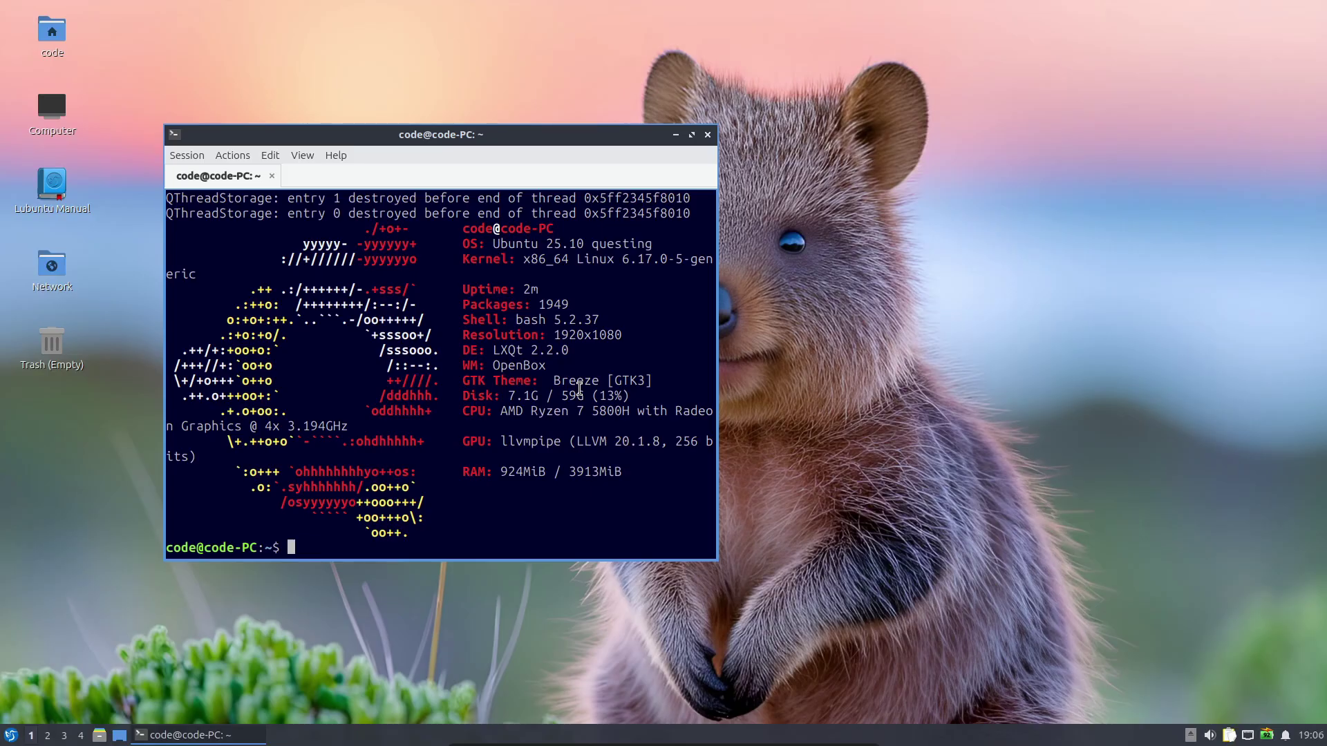
Paste the kernel version at the prompt, select the DE version 2.2.0, then close the terminal
{"action": "left_click_drag", "start_coordinate": [667, 260], "coordinate": [492, 260]}
{"action": "middle_click", "coordinate": [508, 246]}
{"action": "left_click_drag", "start_coordinate": [599, 350], "coordinate": [530, 350]}
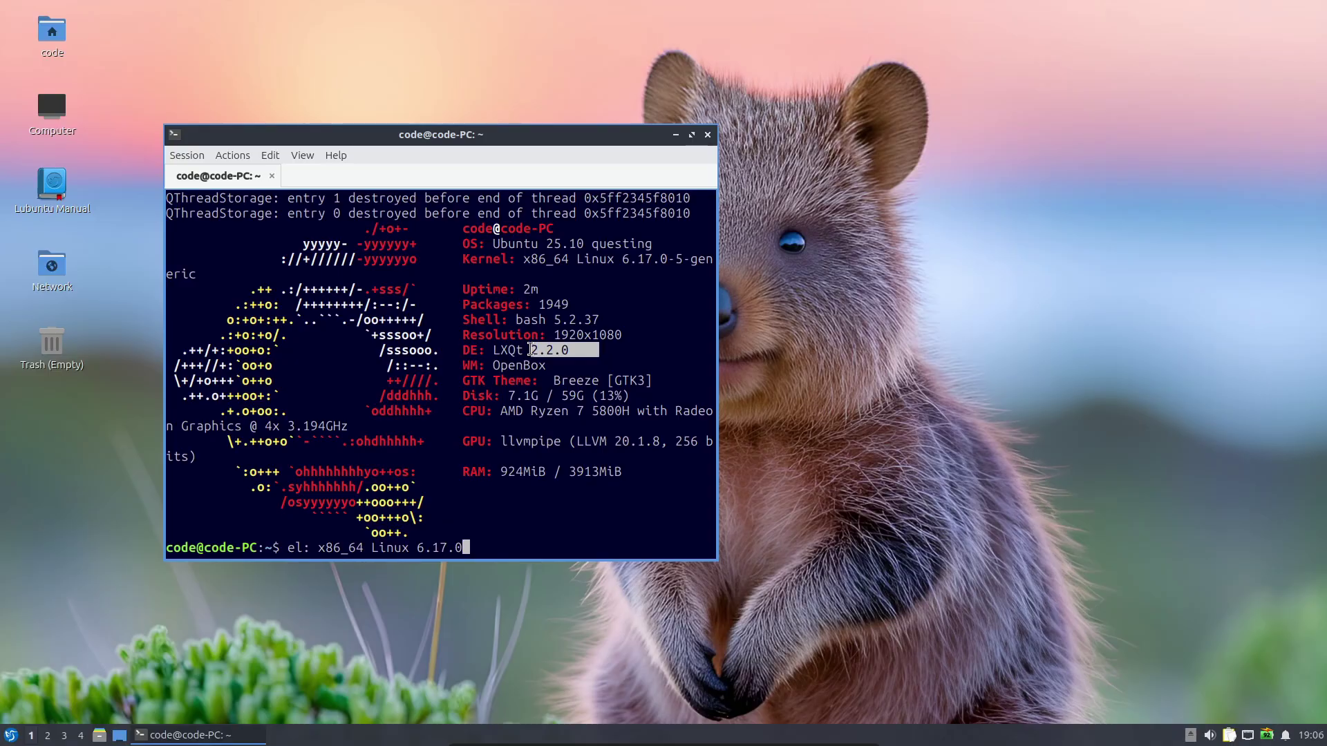
{"action": "scroll", "coordinate": [530, 349], "scroll_direction": "up", "scroll_amount": 1}
{"action": "left_click", "coordinate": [708, 134]}
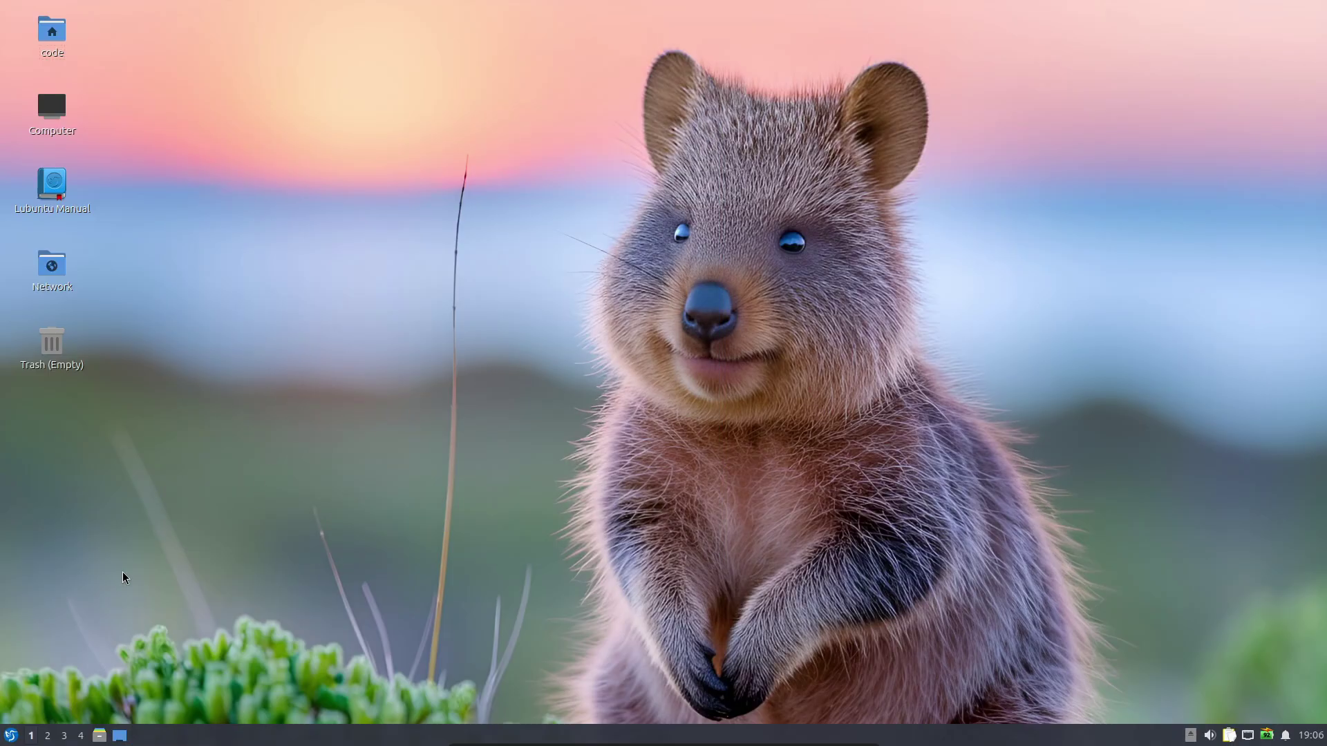
{"action": "key", "text": "super"}
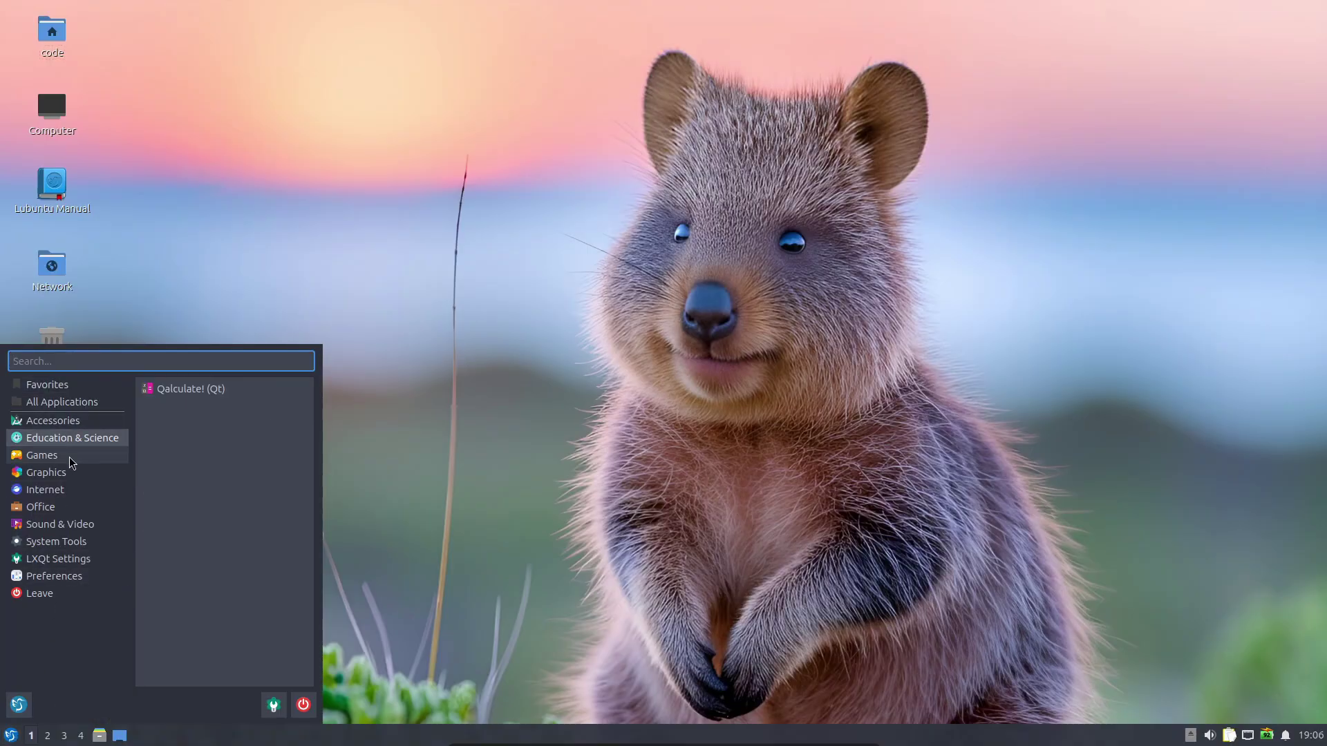
{"action": "mouse_move", "coordinate": [58, 506]}
{"action": "mouse_move", "coordinate": [52, 582]}
{"action": "mouse_move", "coordinate": [73, 429]}
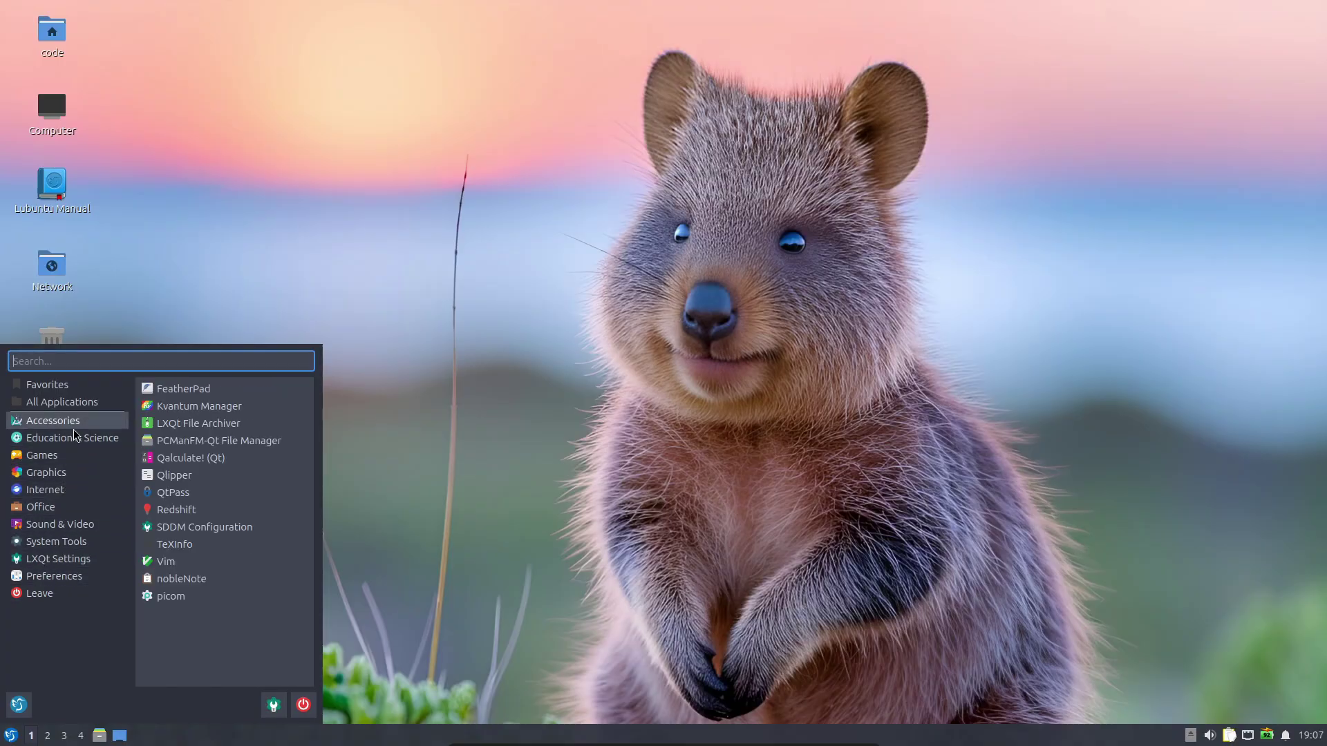
{"action": "left_click", "coordinate": [122, 116]}
{"action": "double_click", "coordinate": [51, 34]}
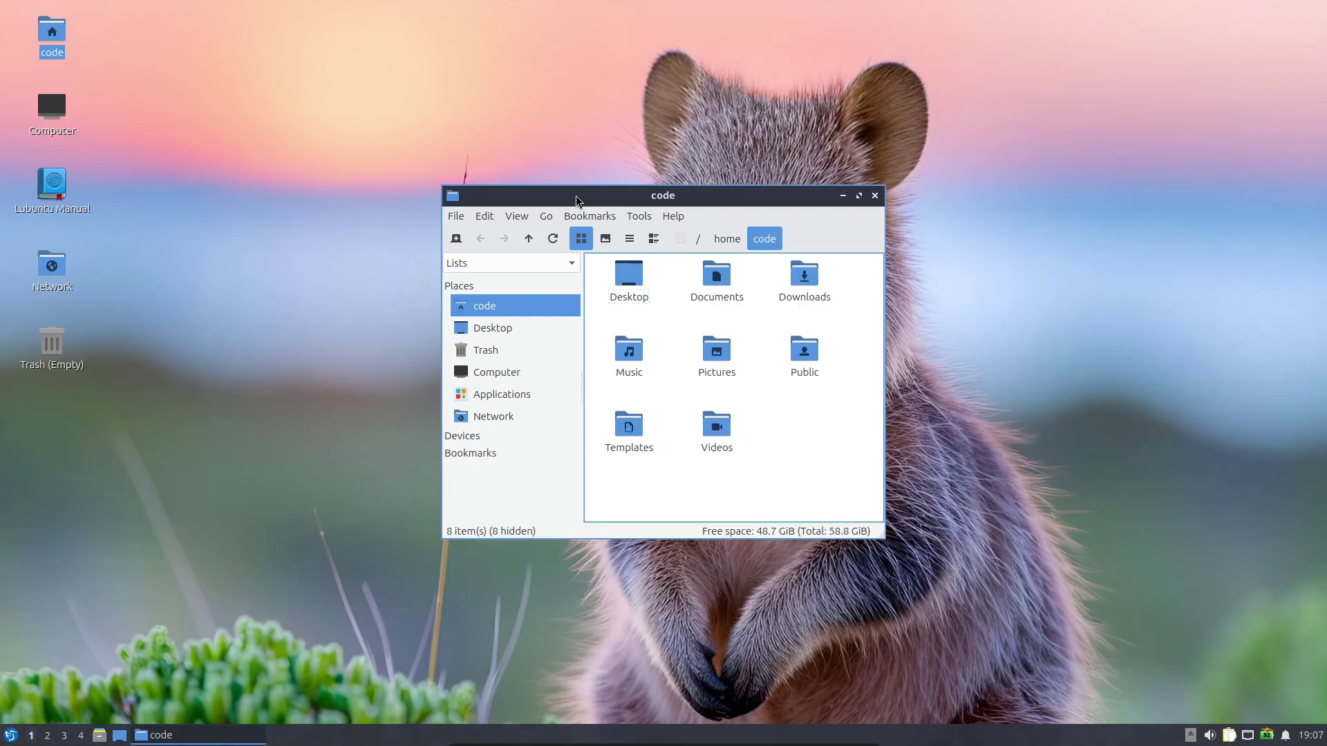
{"action": "left_click_drag", "start_coordinate": [577, 199], "coordinate": [397, 175]}
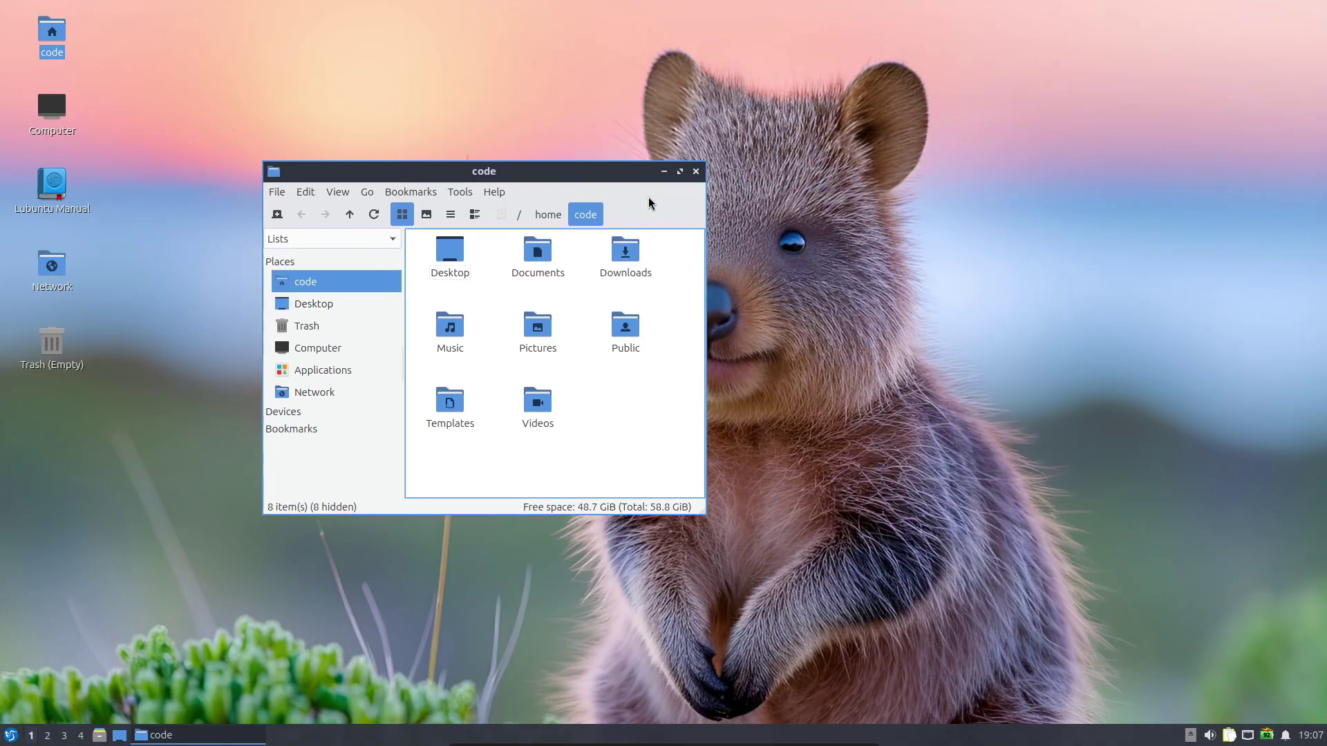
{"action": "left_click", "coordinate": [12, 736]}
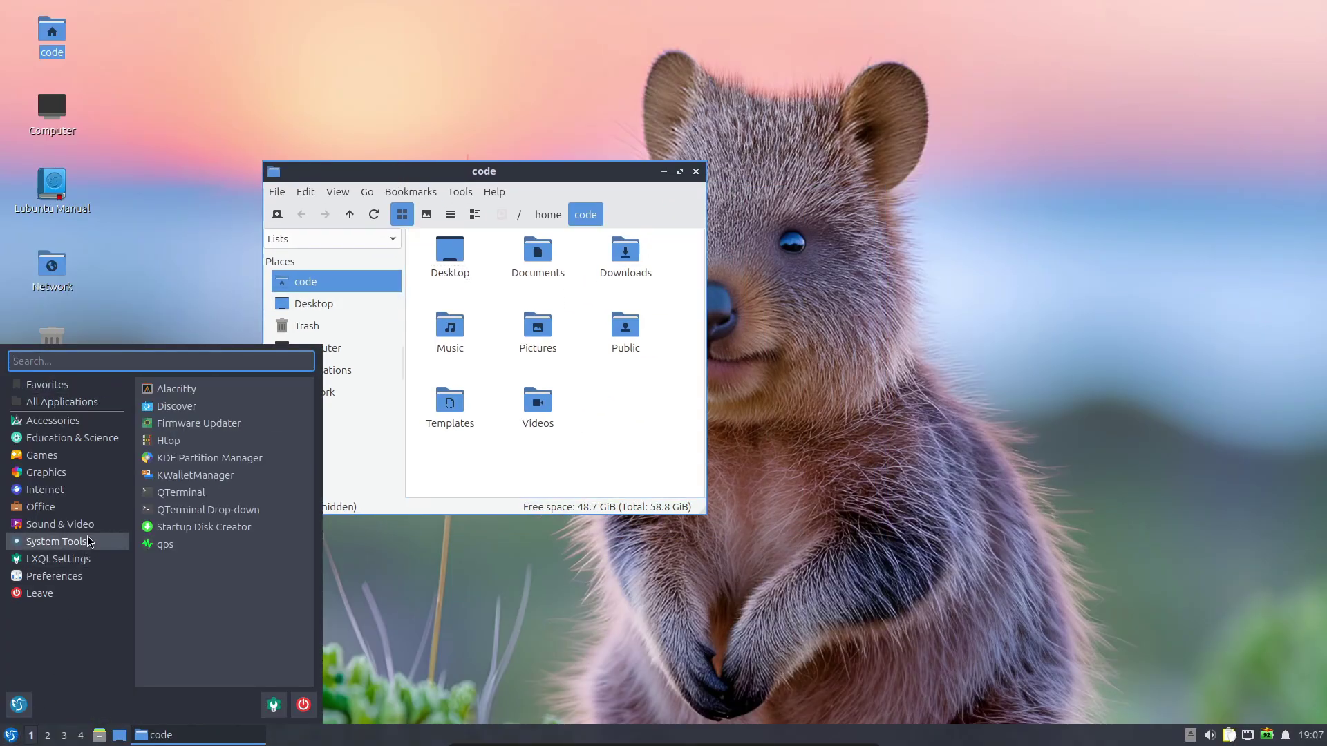
{"action": "mouse_move", "coordinate": [95, 459]}
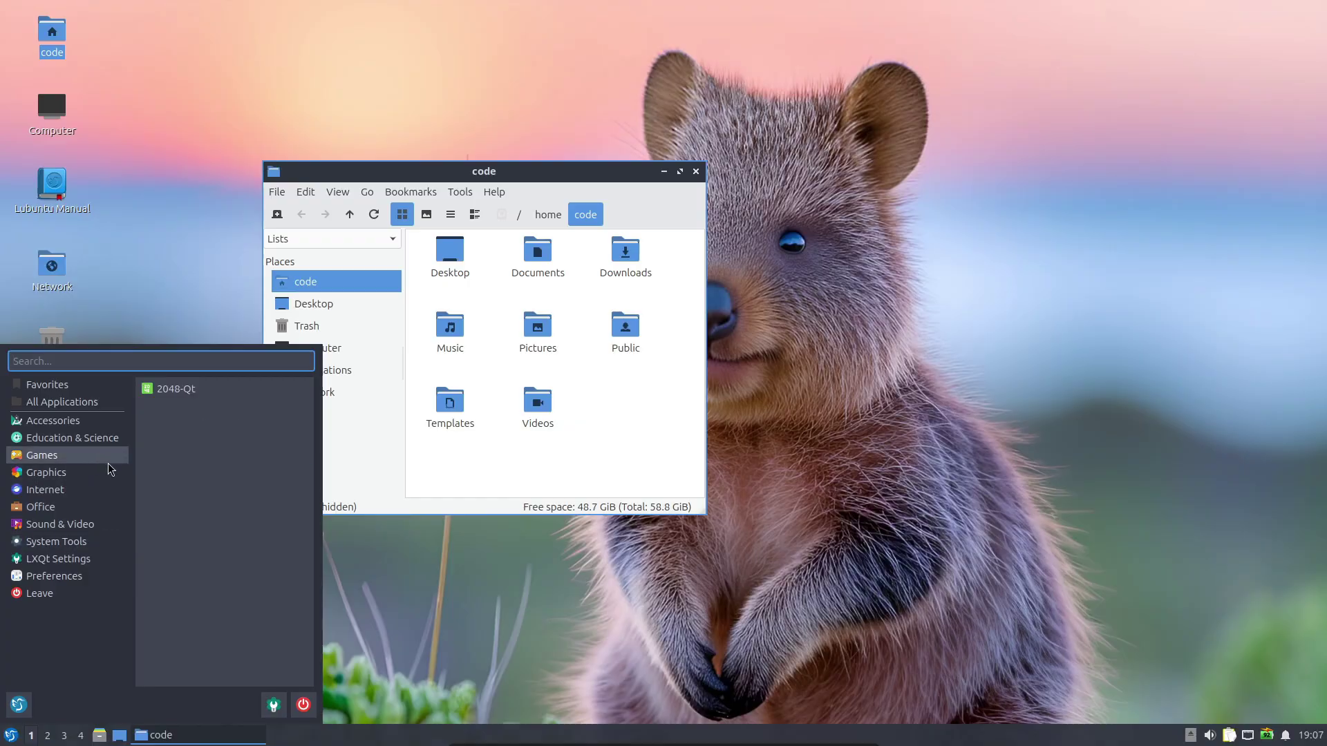
{"action": "left_click", "coordinate": [696, 170]}
{"action": "left_click", "coordinate": [696, 170]}
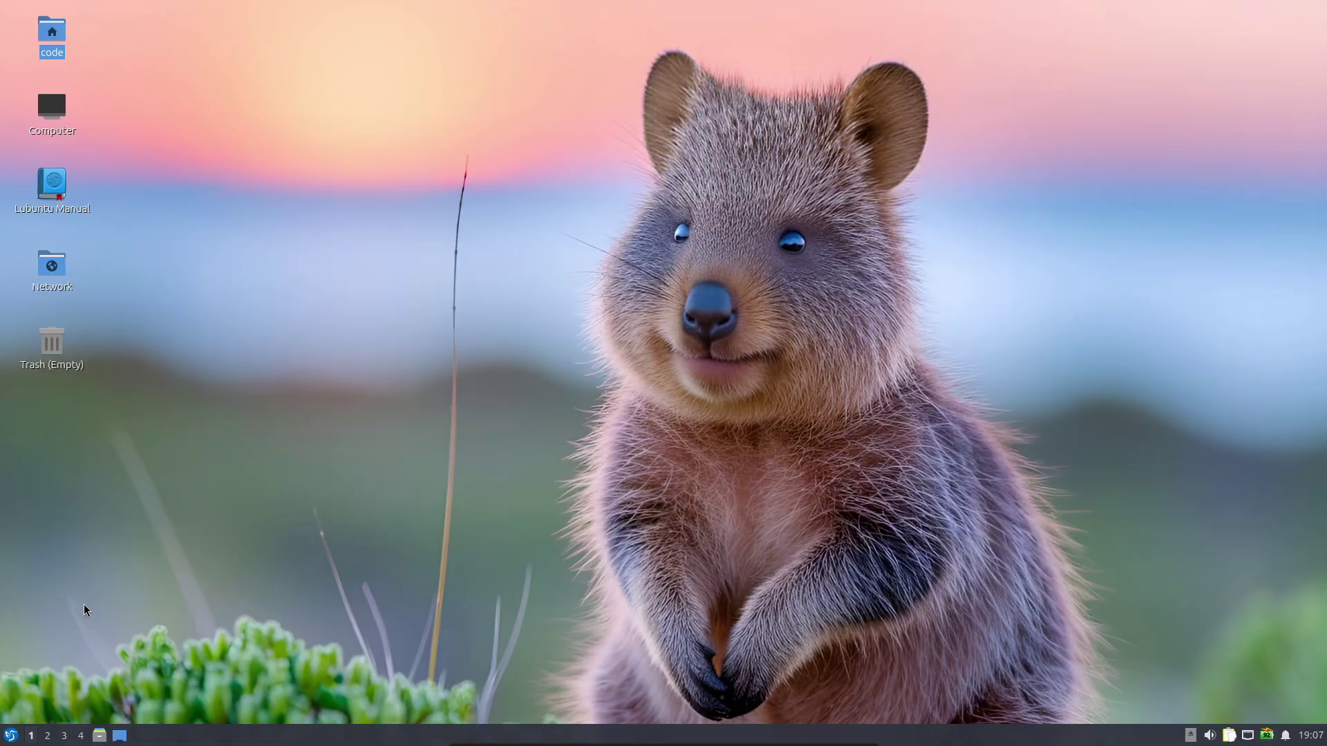
{"action": "left_click", "coordinate": [13, 736]}
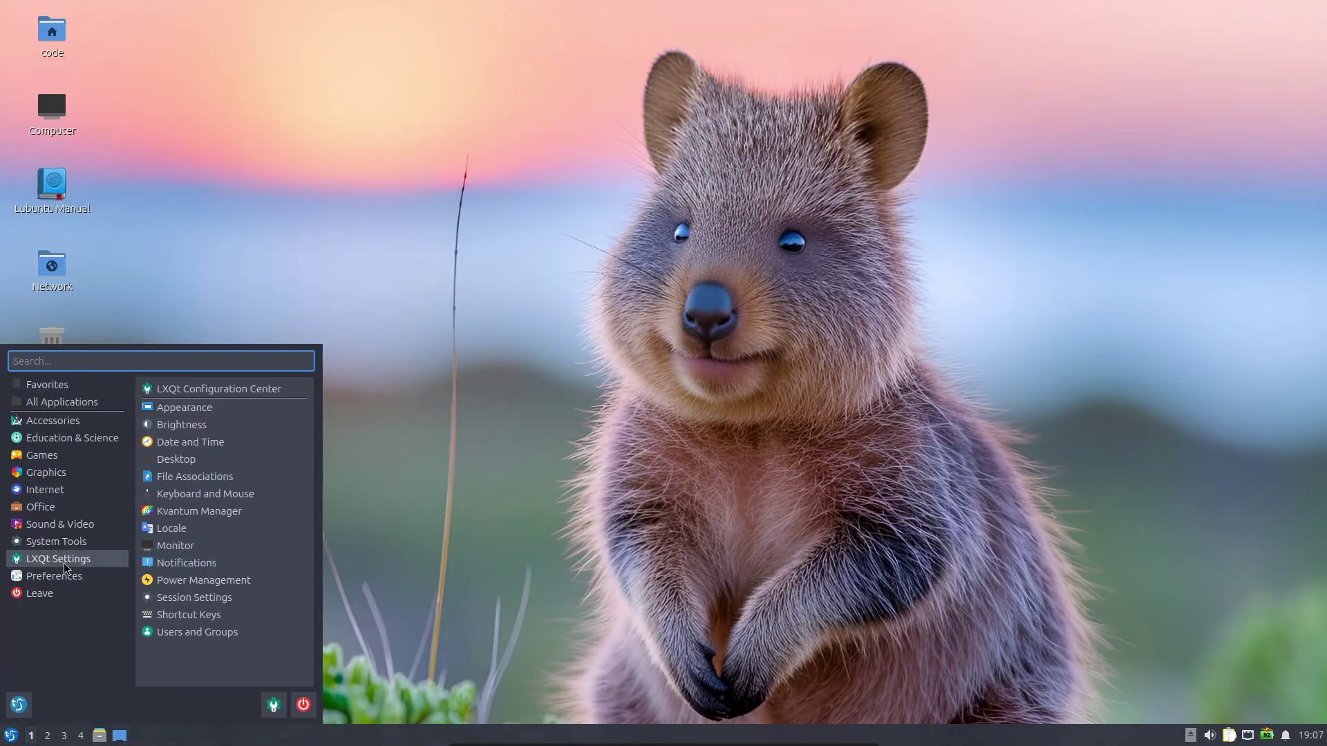
{"action": "left_click", "coordinate": [704, 143]}
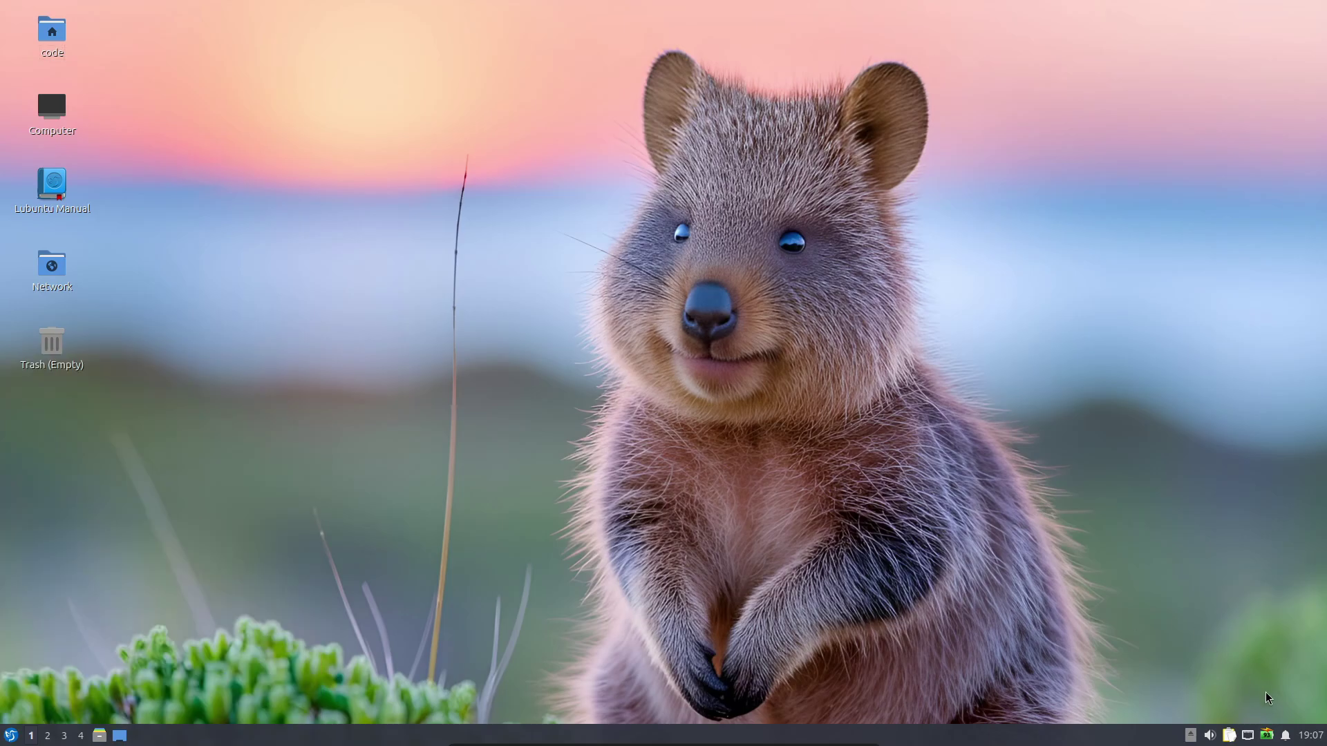
{"action": "left_click", "coordinate": [1311, 735]}
{"action": "left_click", "coordinate": [1285, 735]}
{"action": "left_click", "coordinate": [1267, 736]}
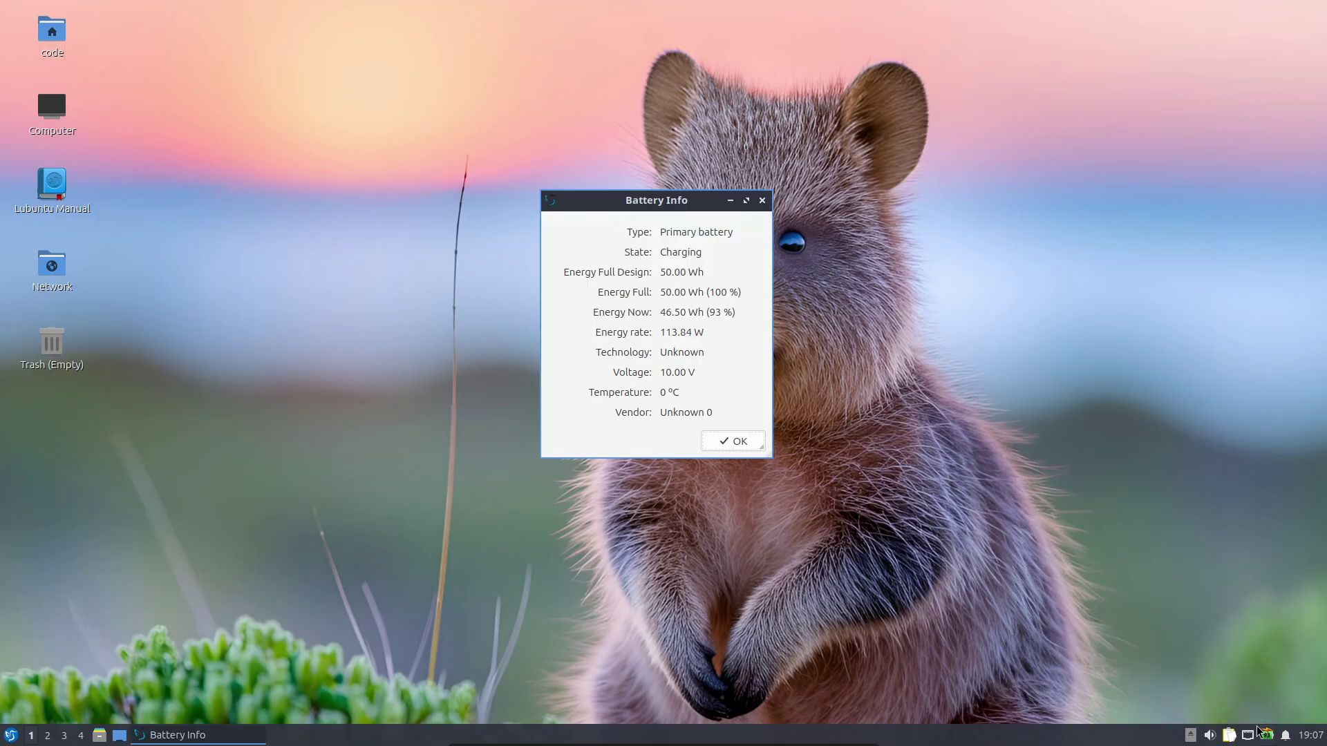
{"action": "left_click", "coordinate": [735, 440]}
{"action": "left_click", "coordinate": [1229, 735]}
{"action": "left_click", "coordinate": [1232, 736]}
{"action": "left_click", "coordinate": [722, 619]}
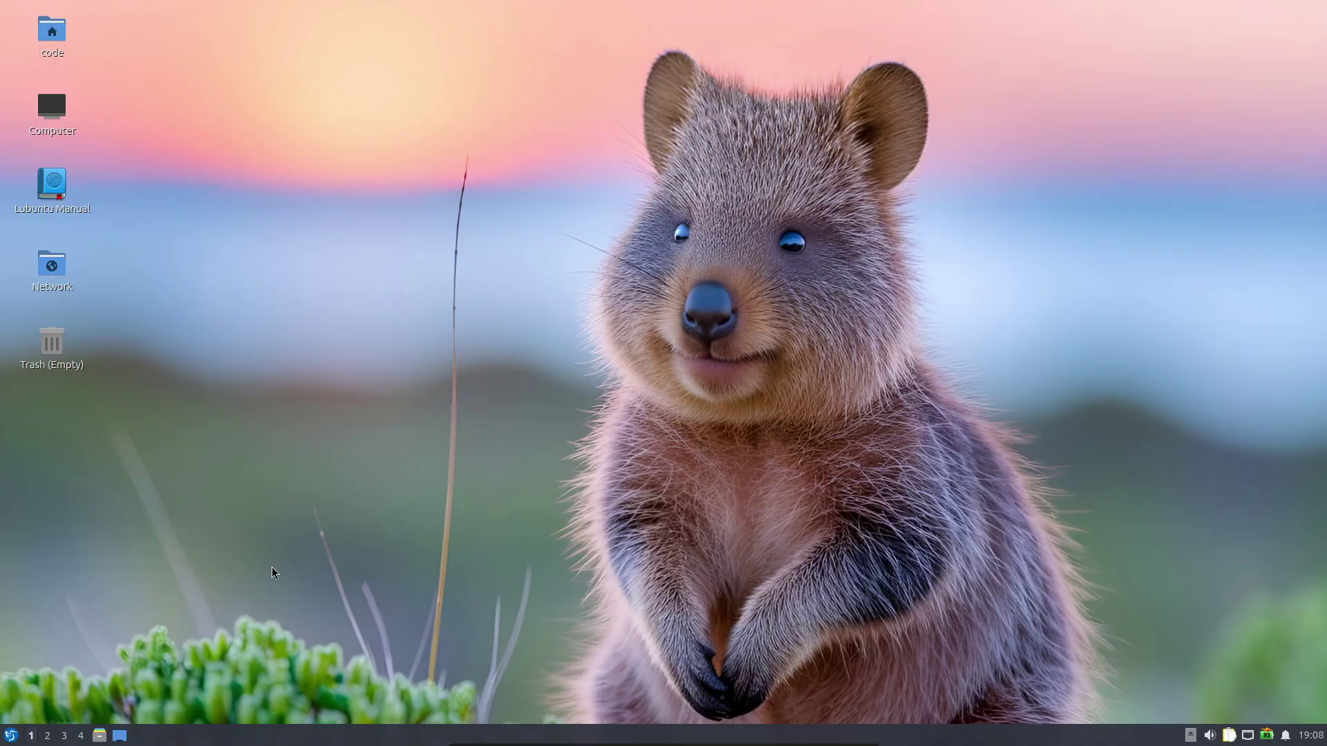
{"action": "left_click", "coordinate": [10, 735]}
{"action": "mouse_move", "coordinate": [70, 563]}
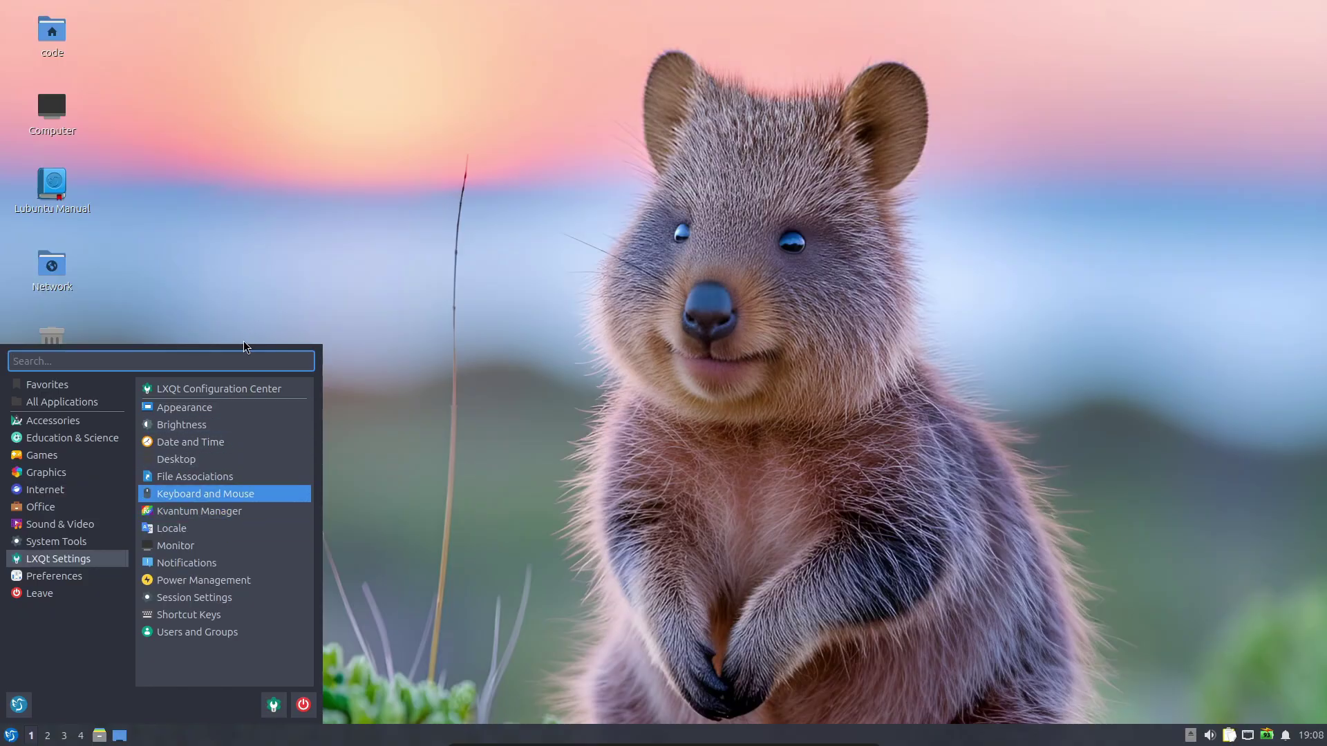
{"action": "left_click", "coordinate": [247, 391]}
{"action": "scroll", "coordinate": [639, 331], "scroll_direction": "down", "scroll_amount": 5}
{"action": "scroll", "coordinate": [639, 330], "scroll_direction": "up", "scroll_amount": 5}
{"action": "scroll", "coordinate": [777, 344], "scroll_direction": "down", "scroll_amount": 5}
{"action": "left_click", "coordinate": [881, 493]}
{"action": "left_click", "coordinate": [11, 735]}
{"action": "mouse_move", "coordinate": [71, 565]}
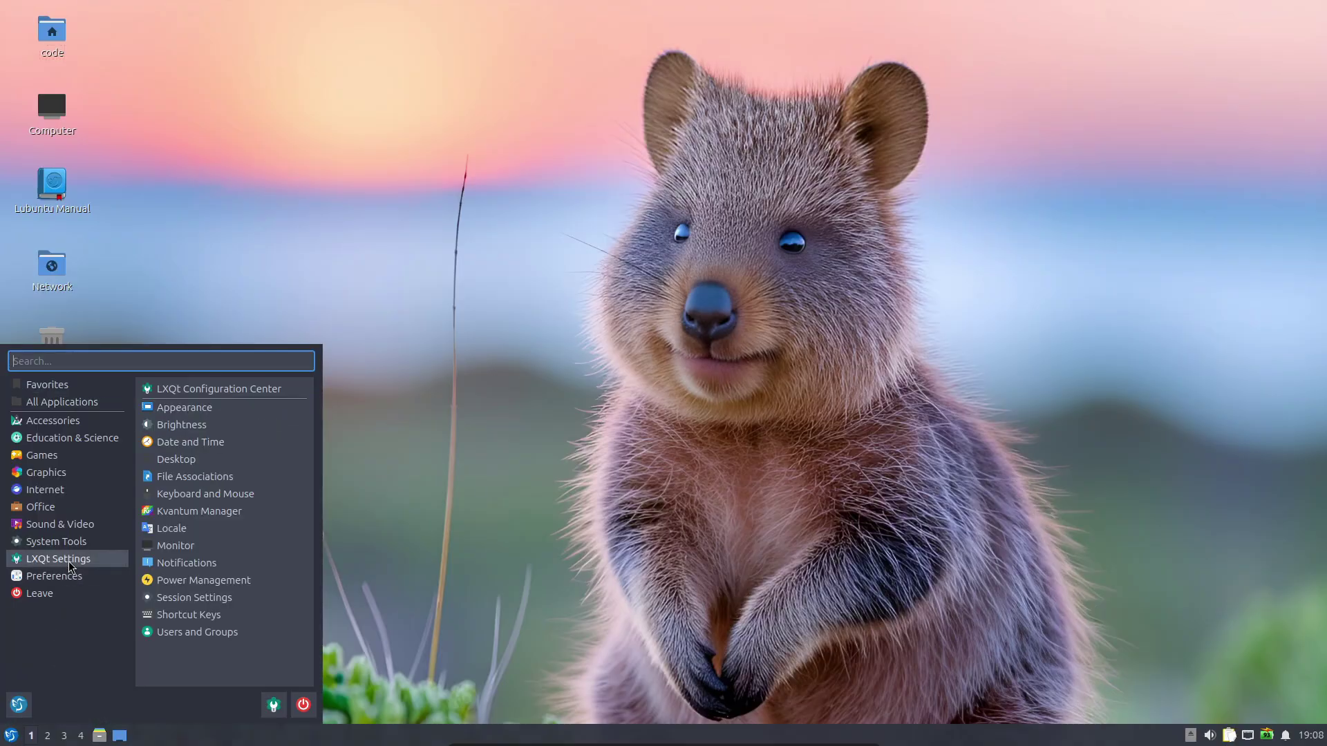
{"action": "left_click", "coordinate": [202, 407]}
{"action": "key", "text": "Down"}
{"action": "key", "text": "Down"}
{"action": "key", "text": "Down"}
{"action": "key", "text": "Down"}
{"action": "key", "text": "Down"}
{"action": "key", "text": "Up"}
{"action": "key", "text": "Up"}
{"action": "key", "text": "Up"}
{"action": "key", "text": "Up"}
{"action": "key", "text": "Up"}
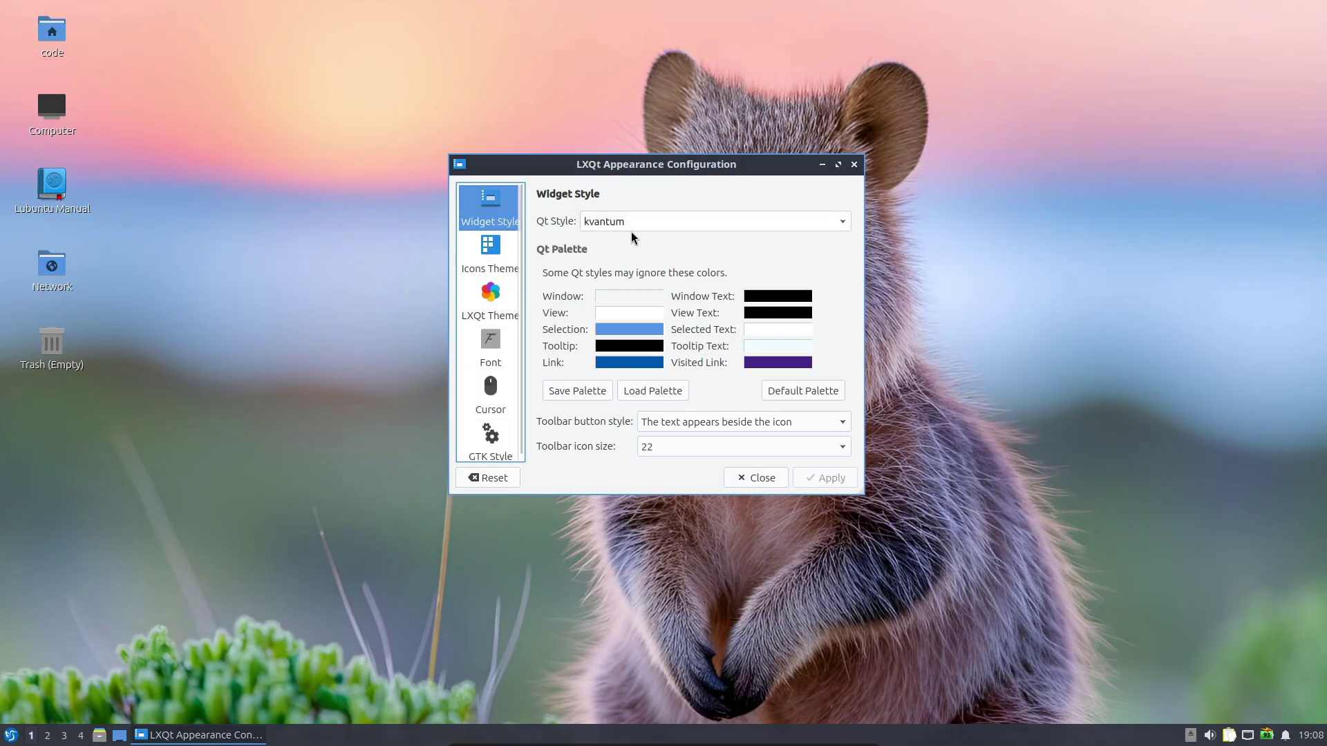
{"action": "left_click", "coordinate": [639, 225]}
{"action": "left_click", "coordinate": [662, 246]}
{"action": "left_click", "coordinate": [758, 480]}
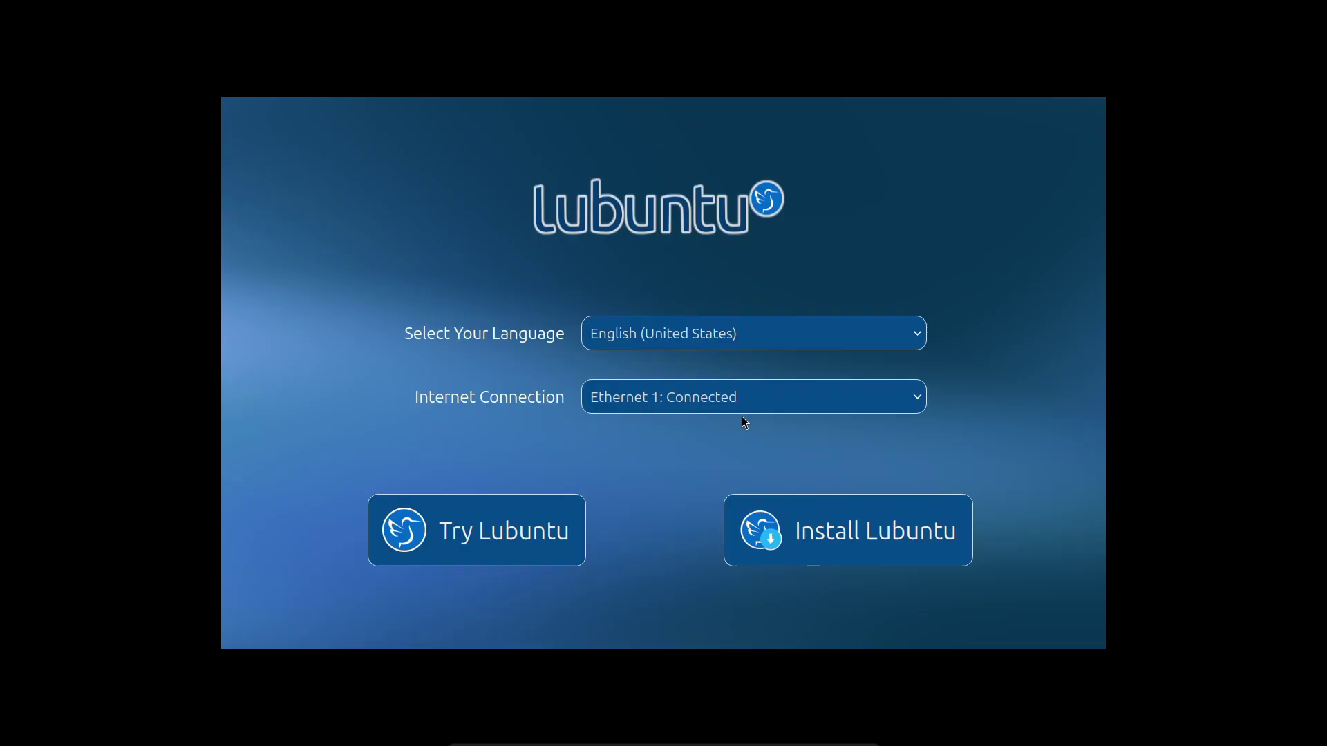
Start Install Lubuntu and advance through Welcome, Location (Asia/Kolkata), Keyboard and Normal Installation
{"action": "left_click", "coordinate": [794, 520]}
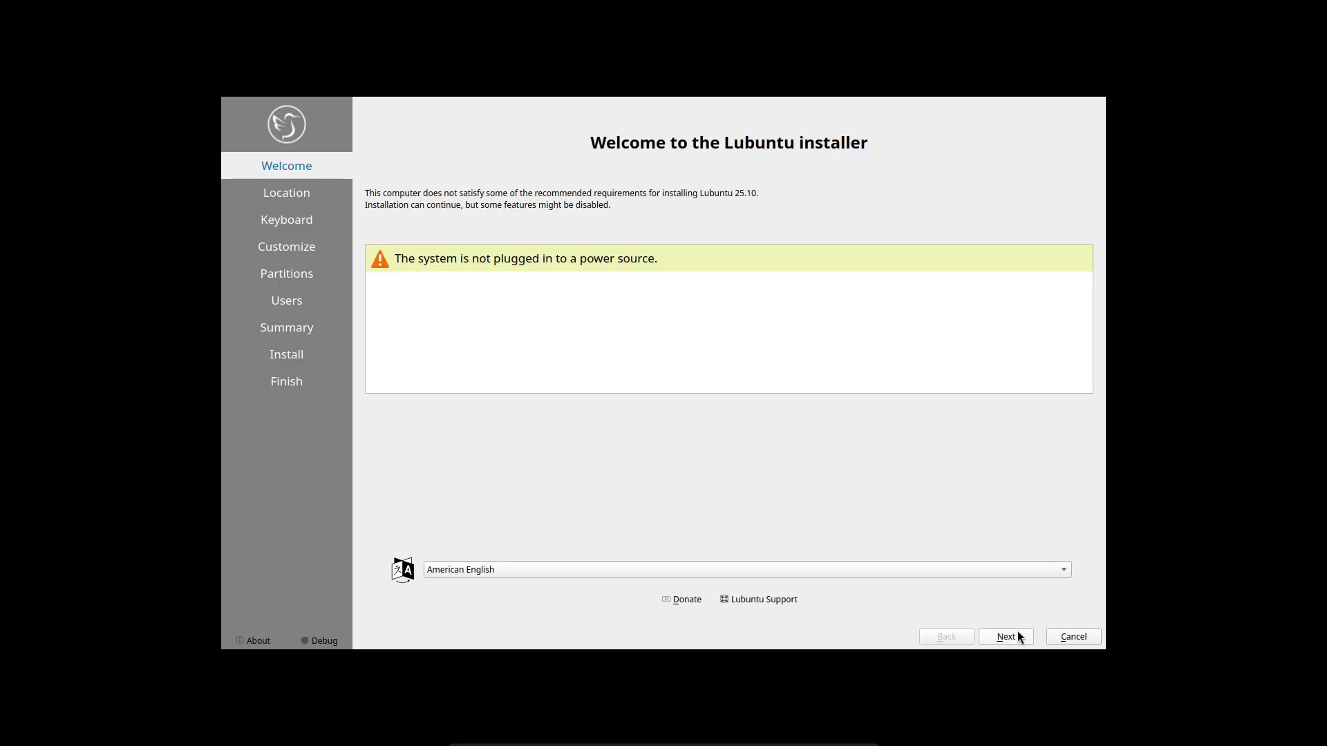
{"action": "left_click", "coordinate": [995, 634]}
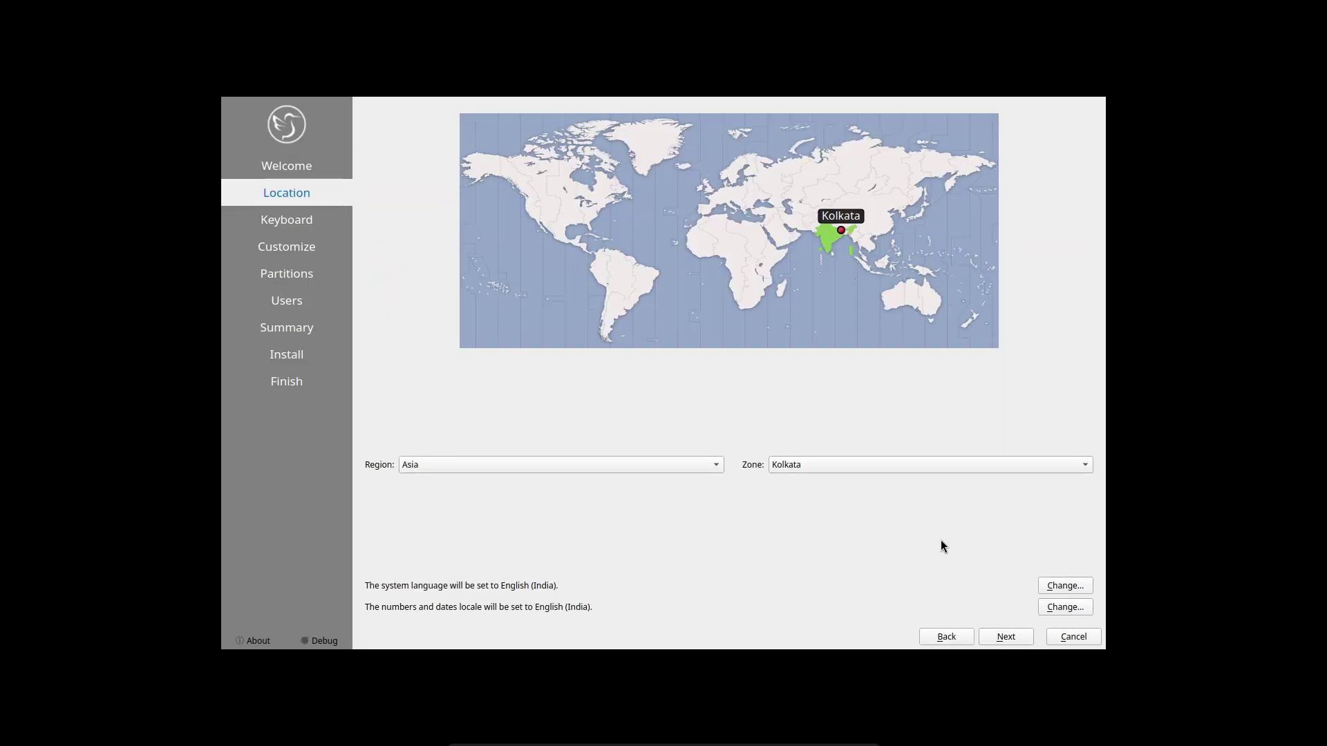
{"action": "left_click", "coordinate": [1003, 638]}
{"action": "left_click", "coordinate": [1005, 637]}
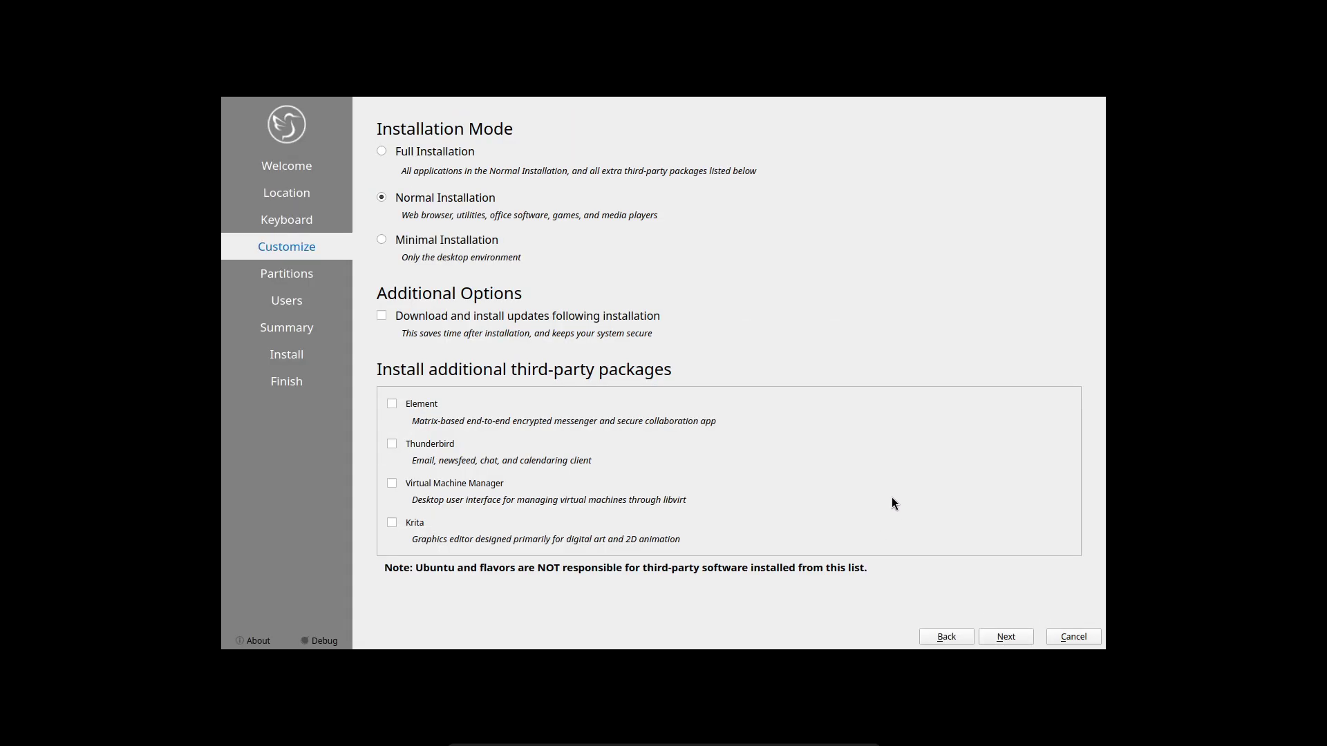
{"action": "left_click", "coordinate": [1003, 636]}
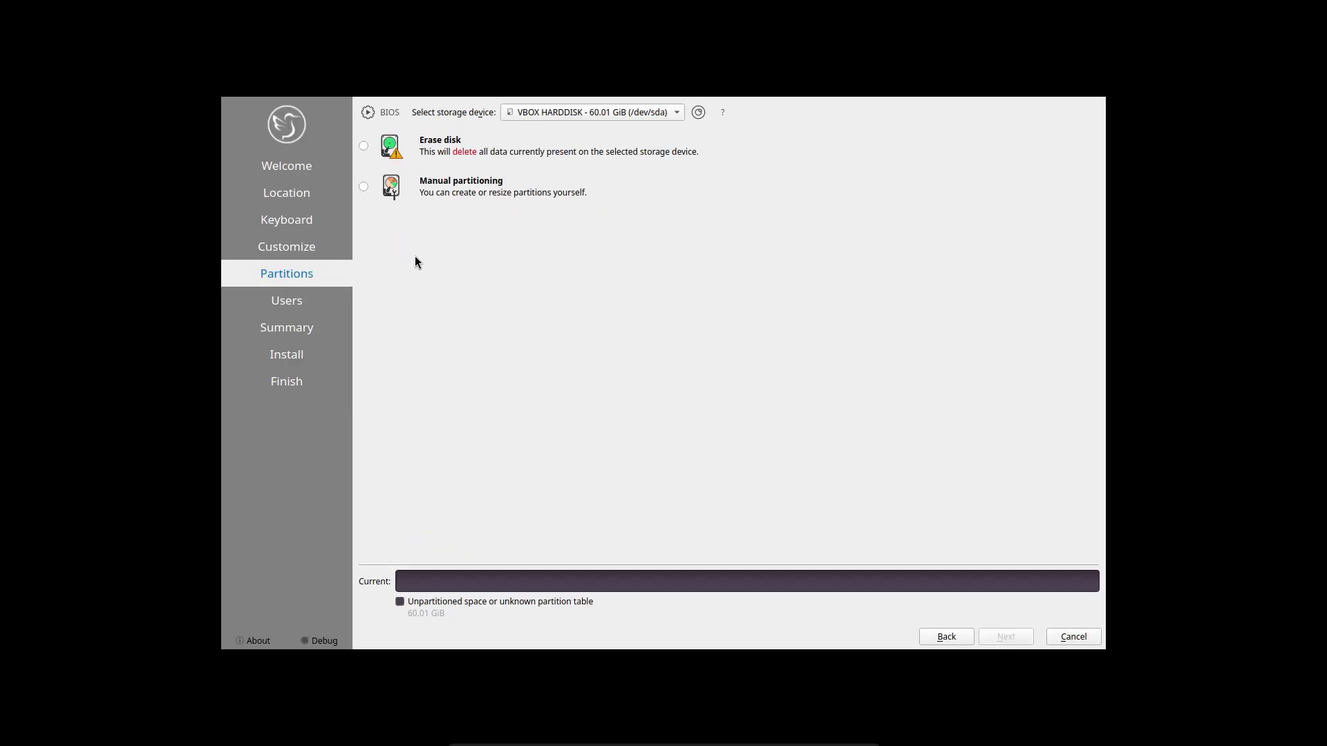
Choose to erase the whole disk, enter user name 'code', and edit the computer name
{"action": "left_click", "coordinate": [363, 146]}
{"action": "left_click", "coordinate": [1012, 637]}
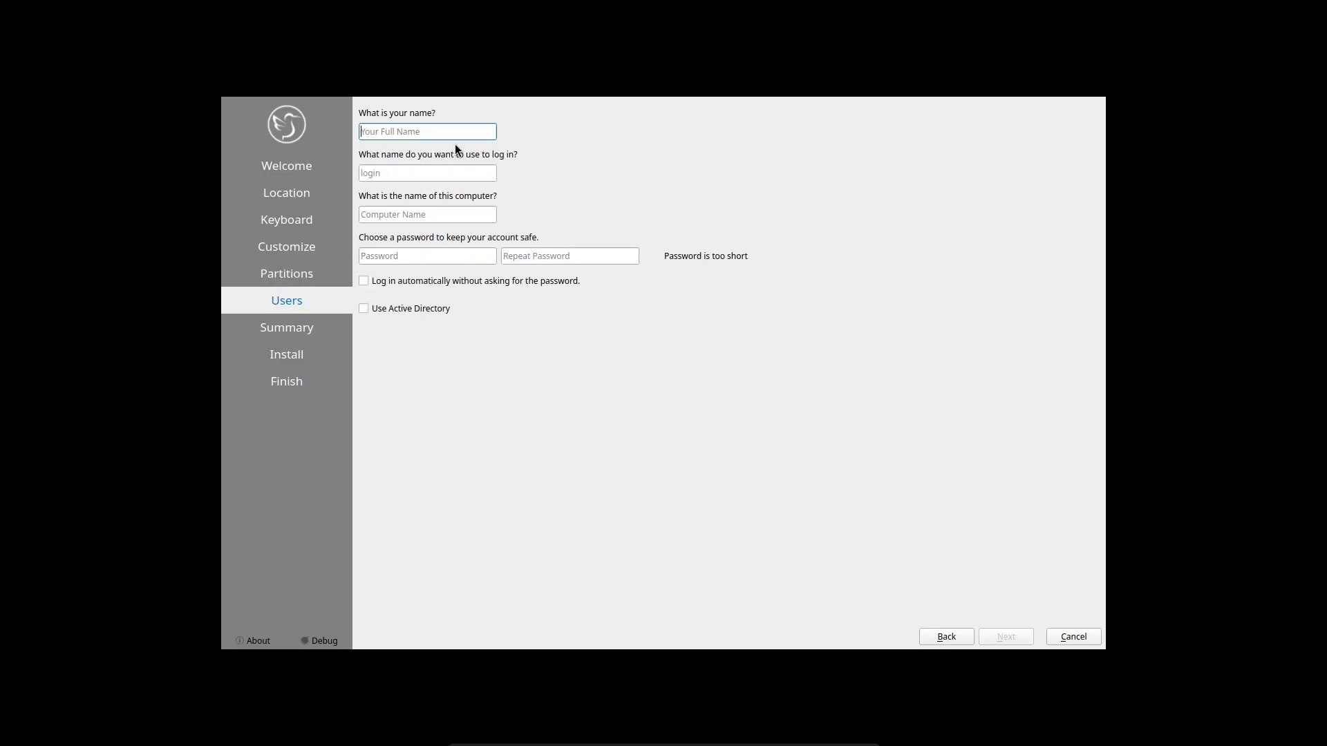
{"action": "type", "text": "code"}
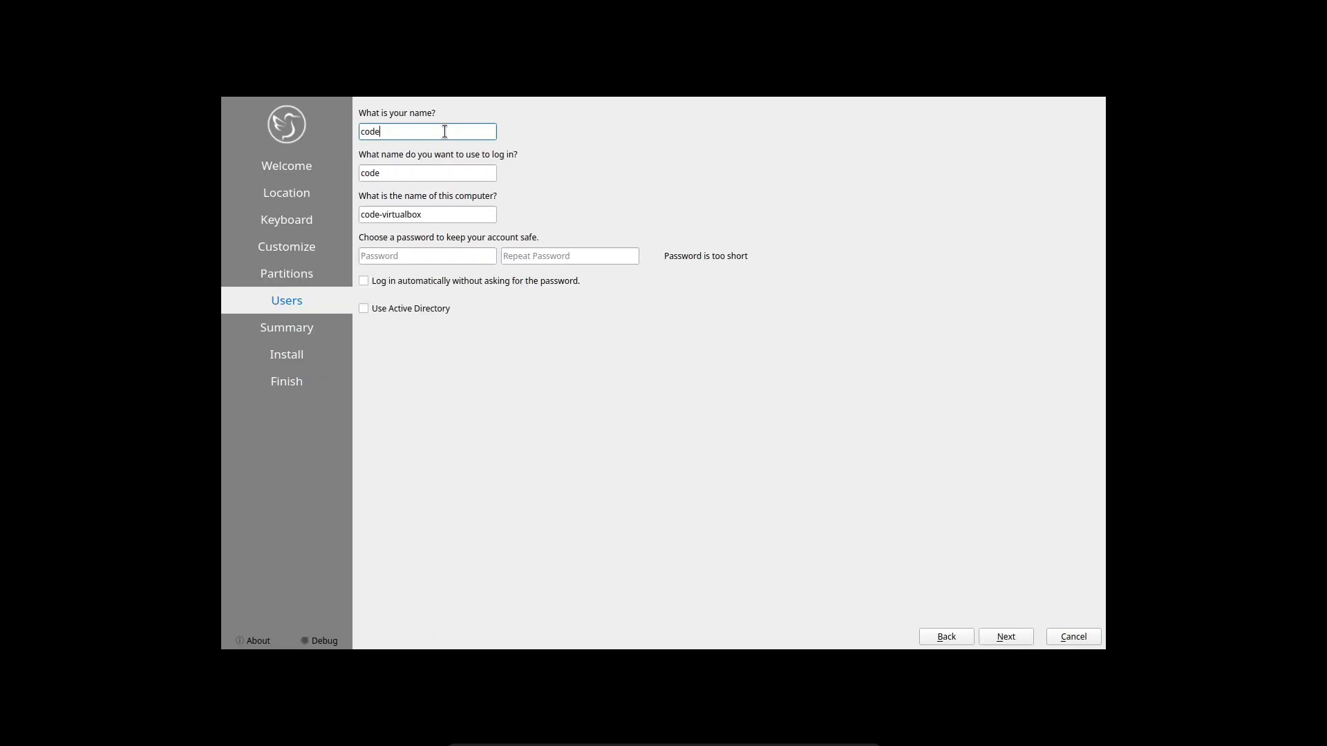
{"action": "left_click", "coordinate": [451, 214]}
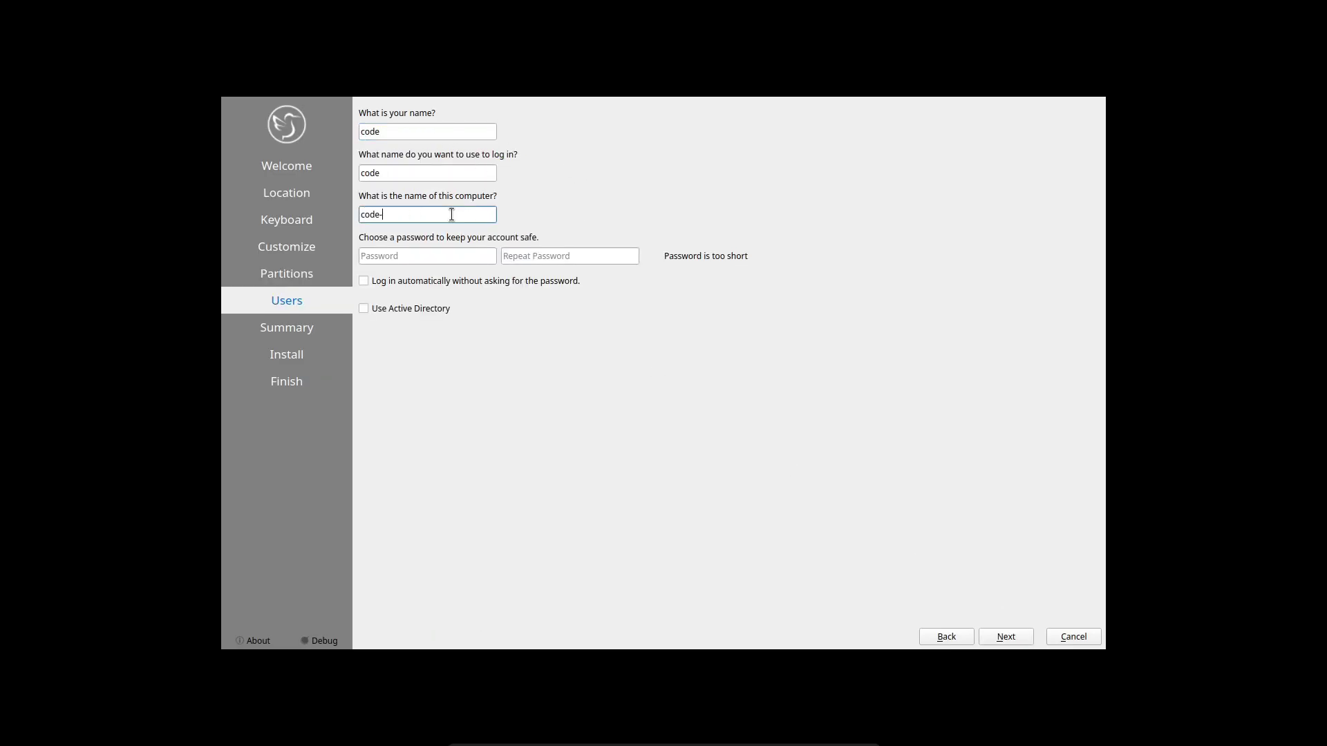
Enter and repeat the account password, then start the installation with Install now
{"action": "left_click", "coordinate": [391, 257]}
{"action": "type", "text": "1234"}
{"action": "left_click", "coordinate": [549, 260]}
{"action": "type", "text": "1234"}
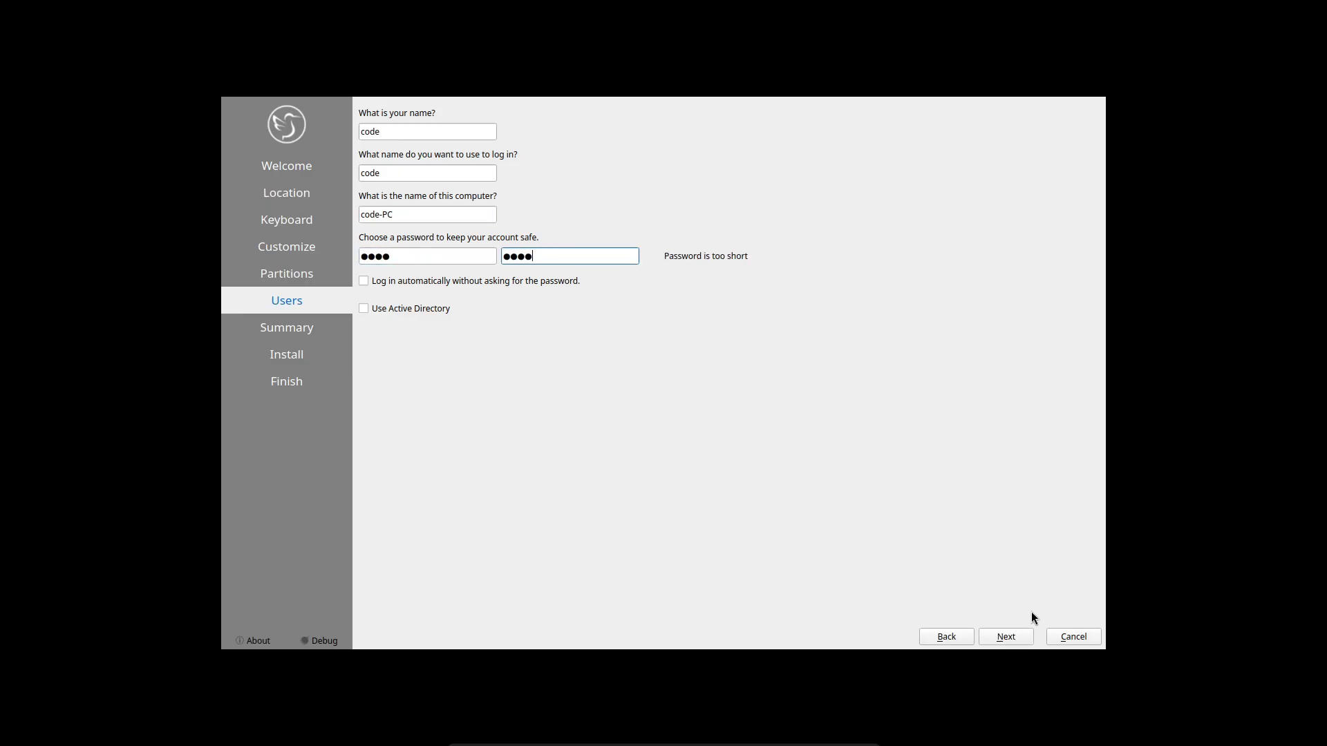
{"action": "left_click", "coordinate": [996, 636]}
{"action": "left_click", "coordinate": [997, 637]}
{"action": "left_click", "coordinate": [725, 367]}
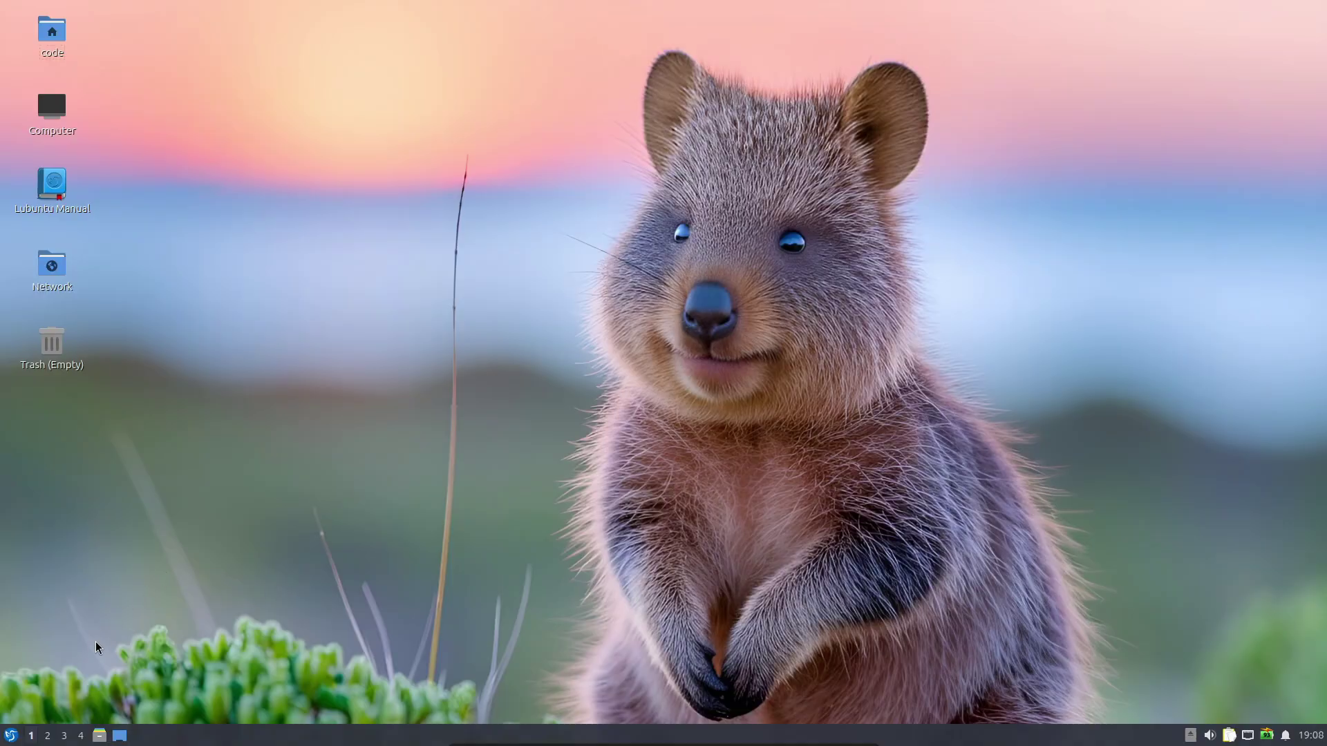
Open the home folder in PCManFM-Qt and launch the FeatherPad text editor
{"action": "left_click", "coordinate": [13, 738]}
{"action": "left_click", "coordinate": [161, 440]}
{"action": "left_click_drag", "start_coordinate": [608, 201], "coordinate": [361, 158]}
{"action": "left_click", "coordinate": [11, 735]}
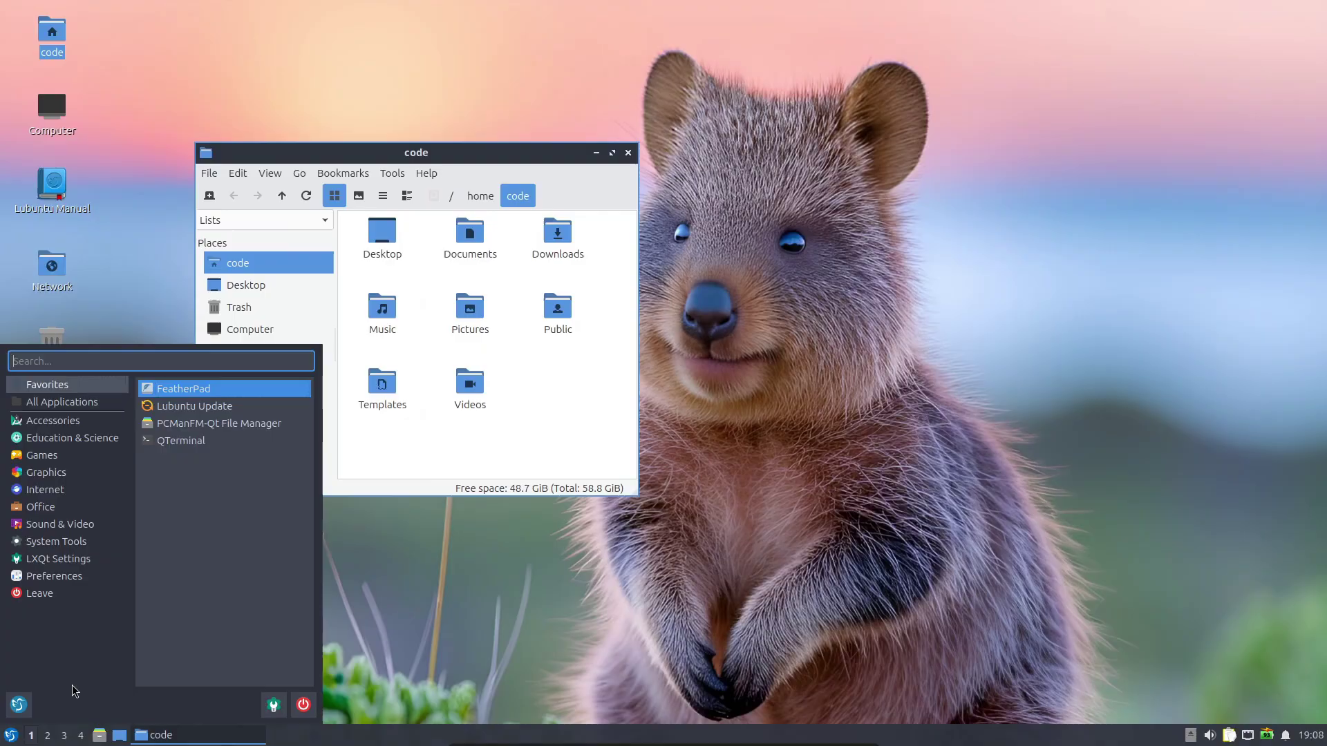
{"action": "left_click", "coordinate": [211, 388]}
Launch Qalculate! from Accessories and Firefox from Internet
{"action": "left_click", "coordinate": [11, 735]}
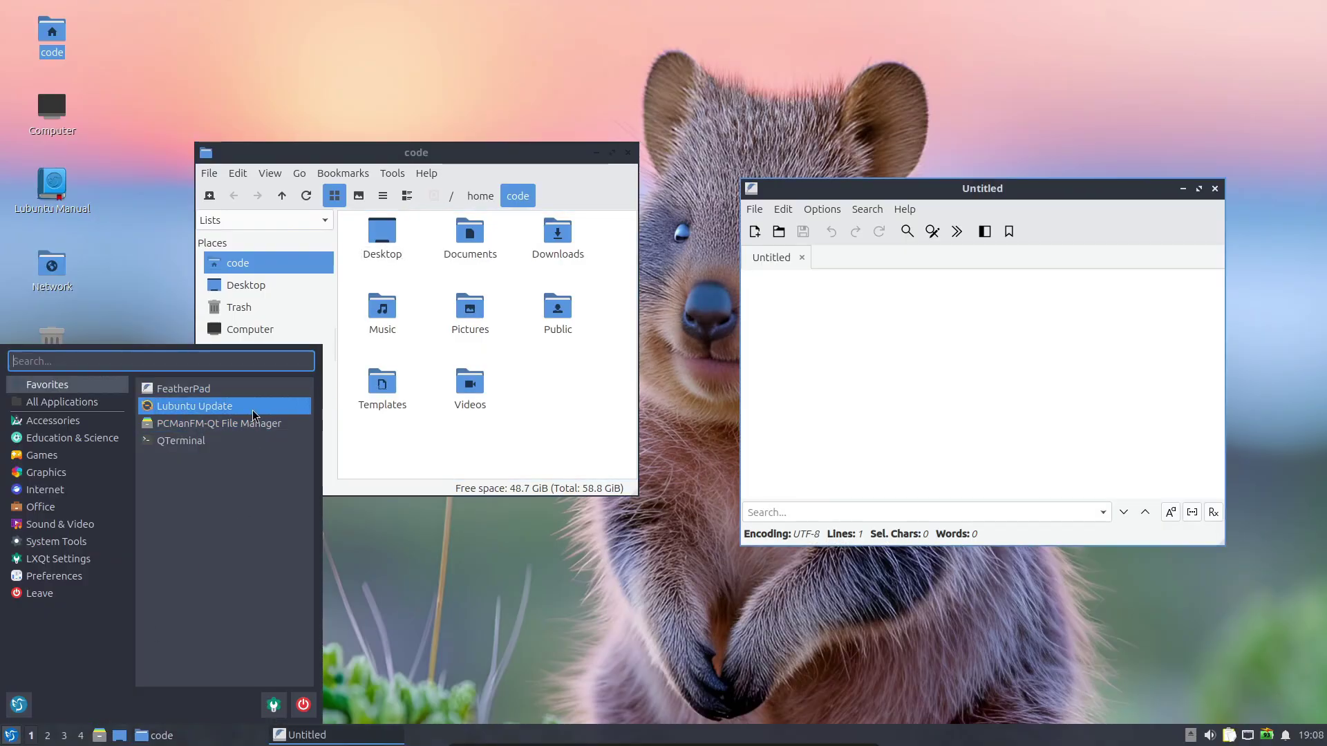
{"action": "left_click", "coordinate": [82, 422]}
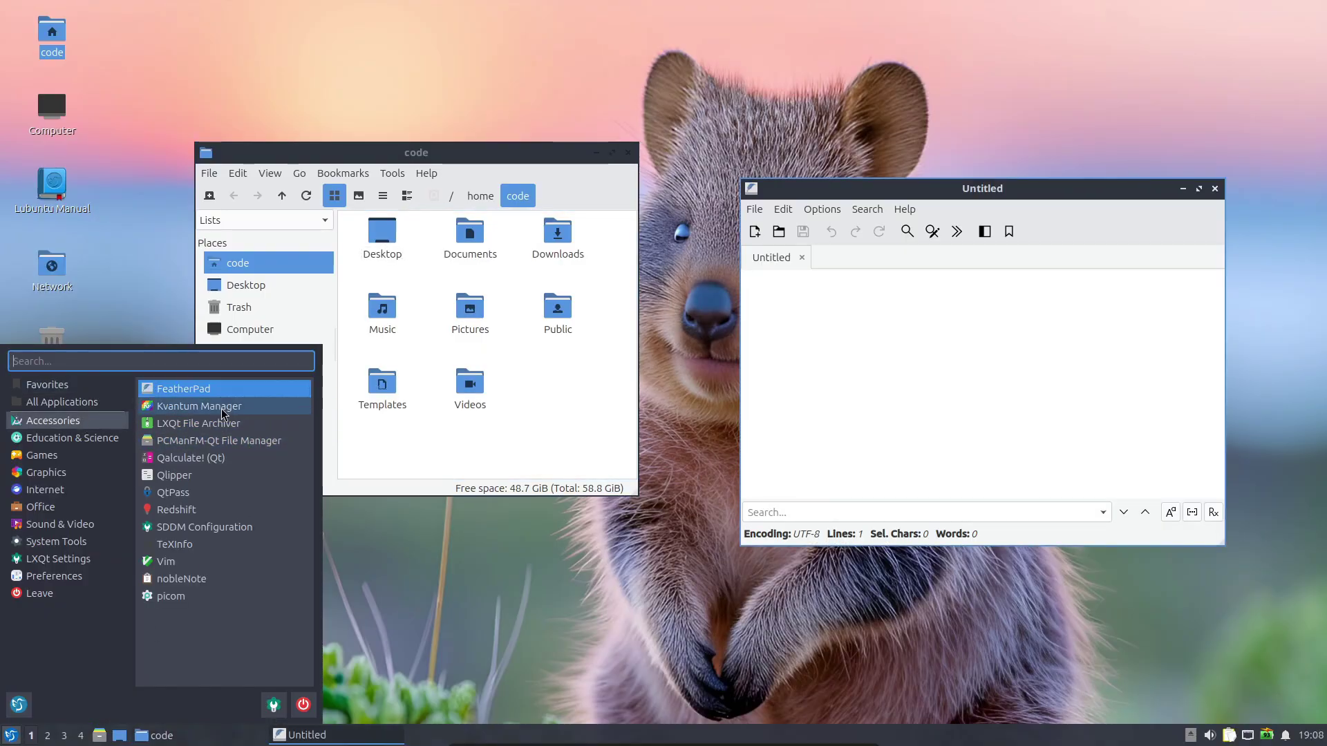
{"action": "left_click", "coordinate": [190, 457]}
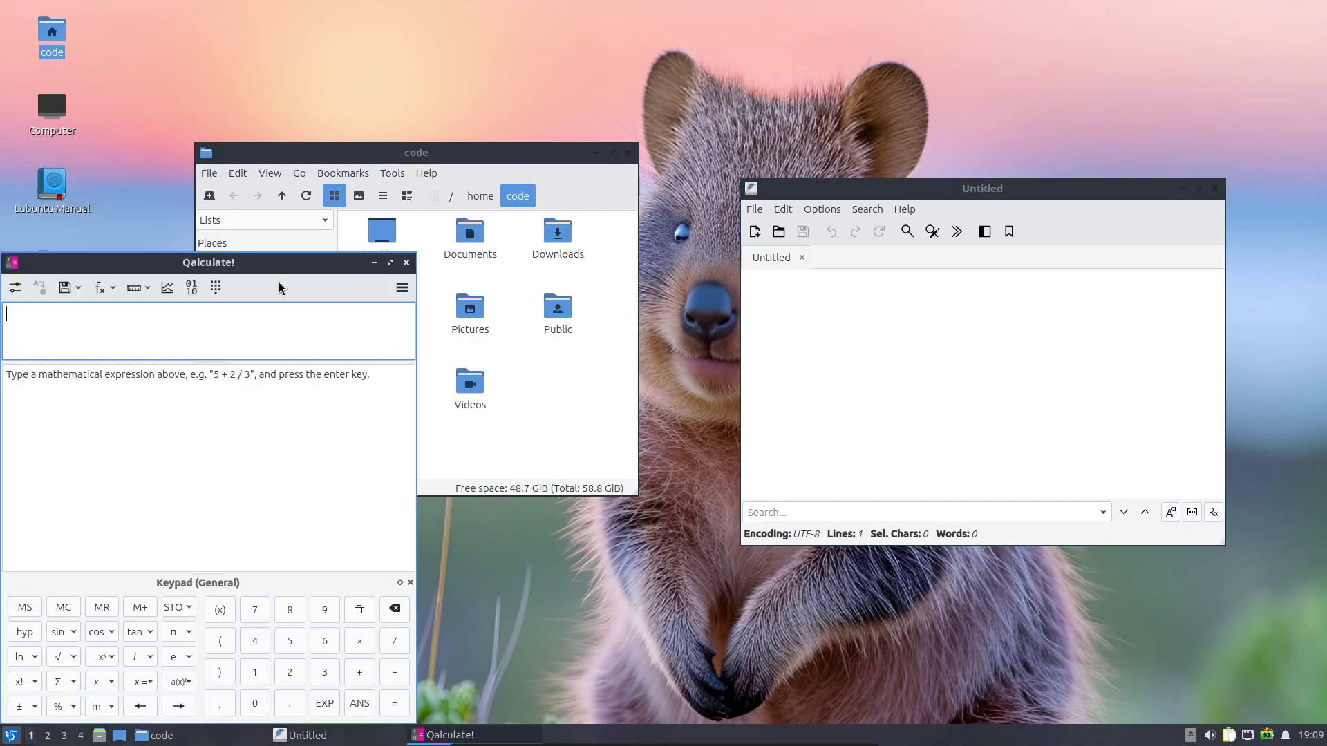
{"action": "left_click_drag", "start_coordinate": [145, 278], "coordinate": [521, 279]}
{"action": "left_click", "coordinate": [11, 735]}
{"action": "left_click", "coordinate": [83, 498]}
{"action": "left_click", "coordinate": [178, 398]}
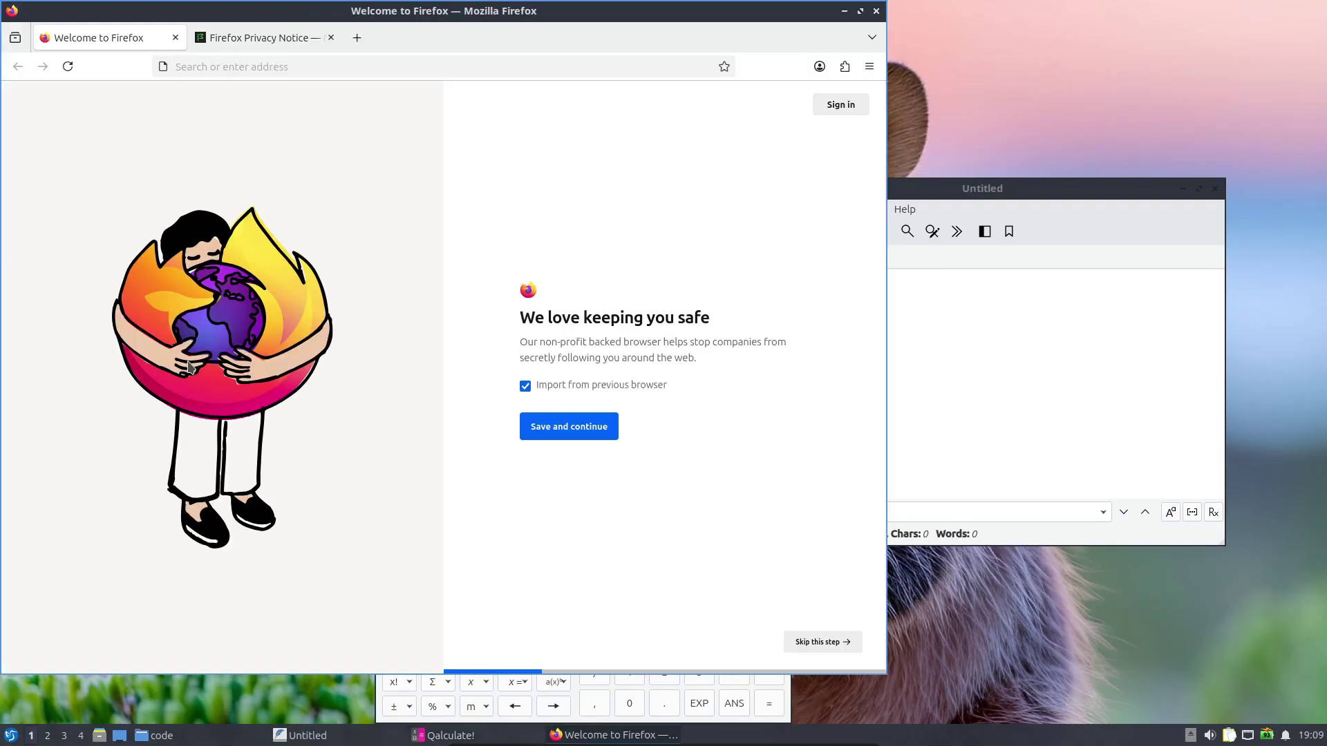
Close Firefox's Privacy Notice tab, rearrange the windows, and launch LibreOffice from Office
{"action": "left_click", "coordinate": [331, 37]}
{"action": "left_click_drag", "start_coordinate": [332, 41], "coordinate": [804, 262]}
{"action": "left_click_drag", "start_coordinate": [428, 265], "coordinate": [132, 265]}
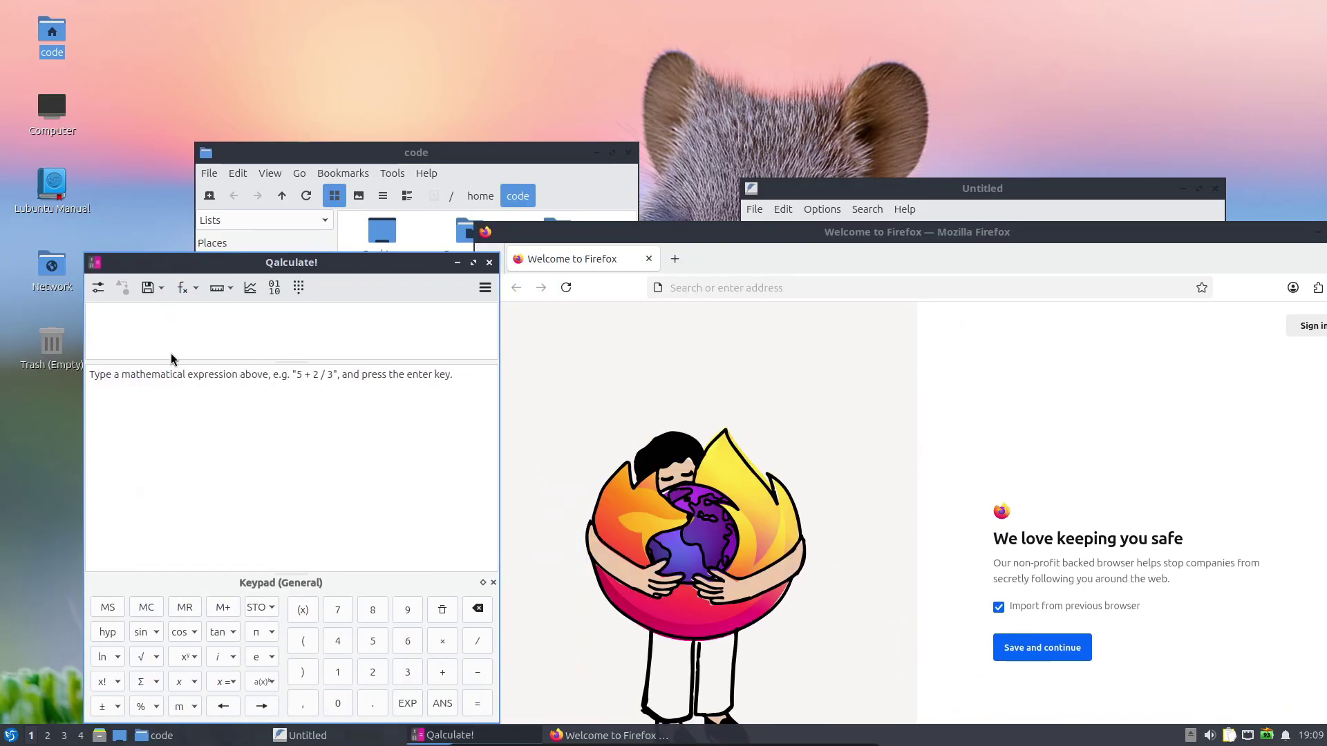
{"action": "left_click", "coordinate": [10, 735]}
{"action": "mouse_move", "coordinate": [82, 509]}
{"action": "left_click", "coordinate": [197, 388]}
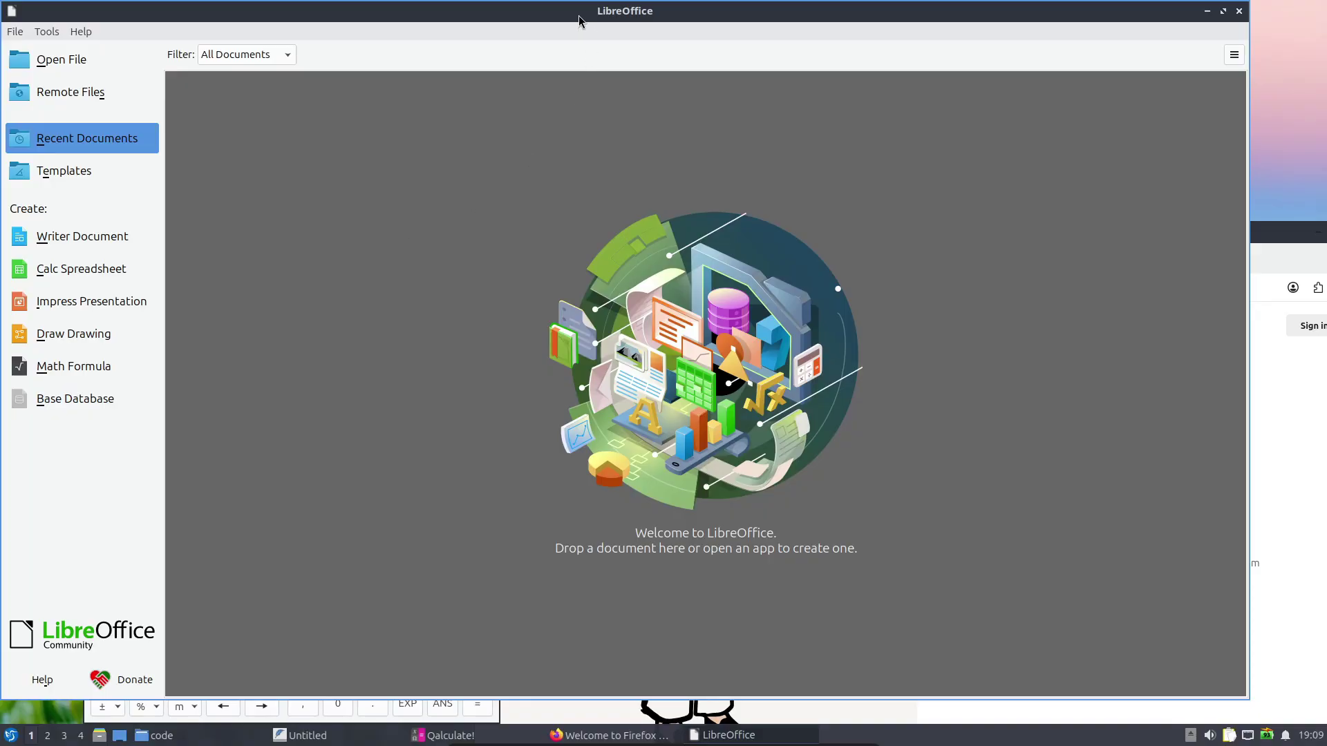
{"action": "left_click_drag", "start_coordinate": [579, 21], "coordinate": [708, 326]}
Launch VLC media player from Sound & Video and accept its privacy policy
{"action": "left_click", "coordinate": [11, 735]}
{"action": "mouse_move", "coordinate": [97, 542]}
{"action": "mouse_move", "coordinate": [62, 523]}
{"action": "left_click", "coordinate": [190, 406]}
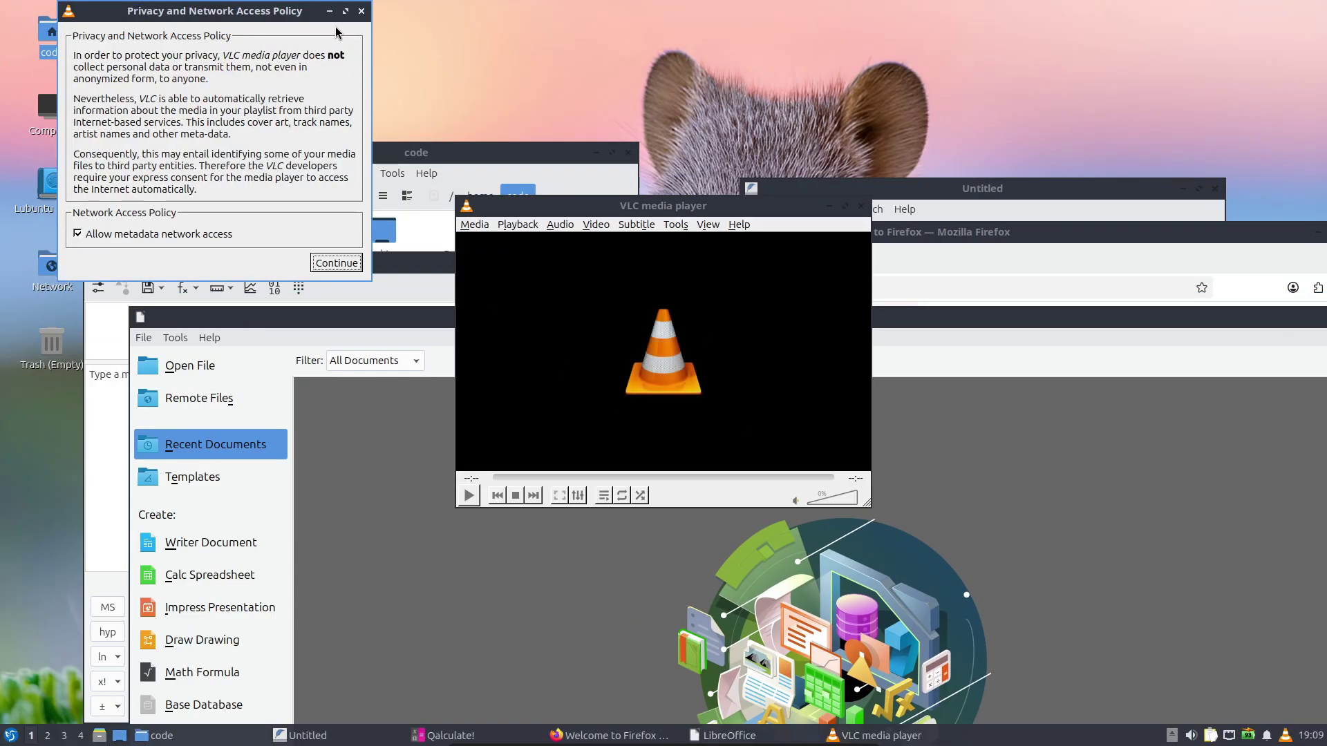
{"action": "left_click", "coordinate": [336, 263]}
{"action": "left_click_drag", "start_coordinate": [580, 206], "coordinate": [1016, 74]}
Run Htop from System Tools, then close its terminal and VLC
{"action": "left_click", "coordinate": [11, 735]}
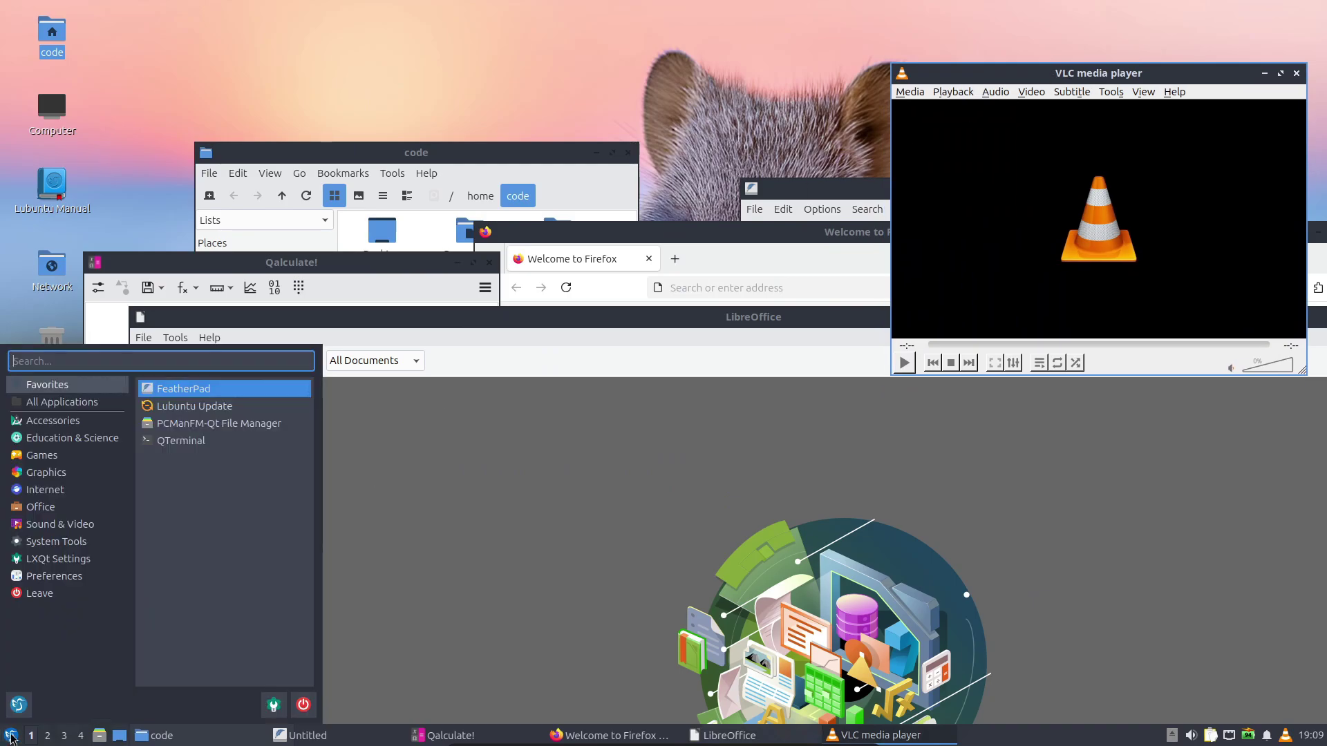
{"action": "mouse_move", "coordinate": [88, 492]}
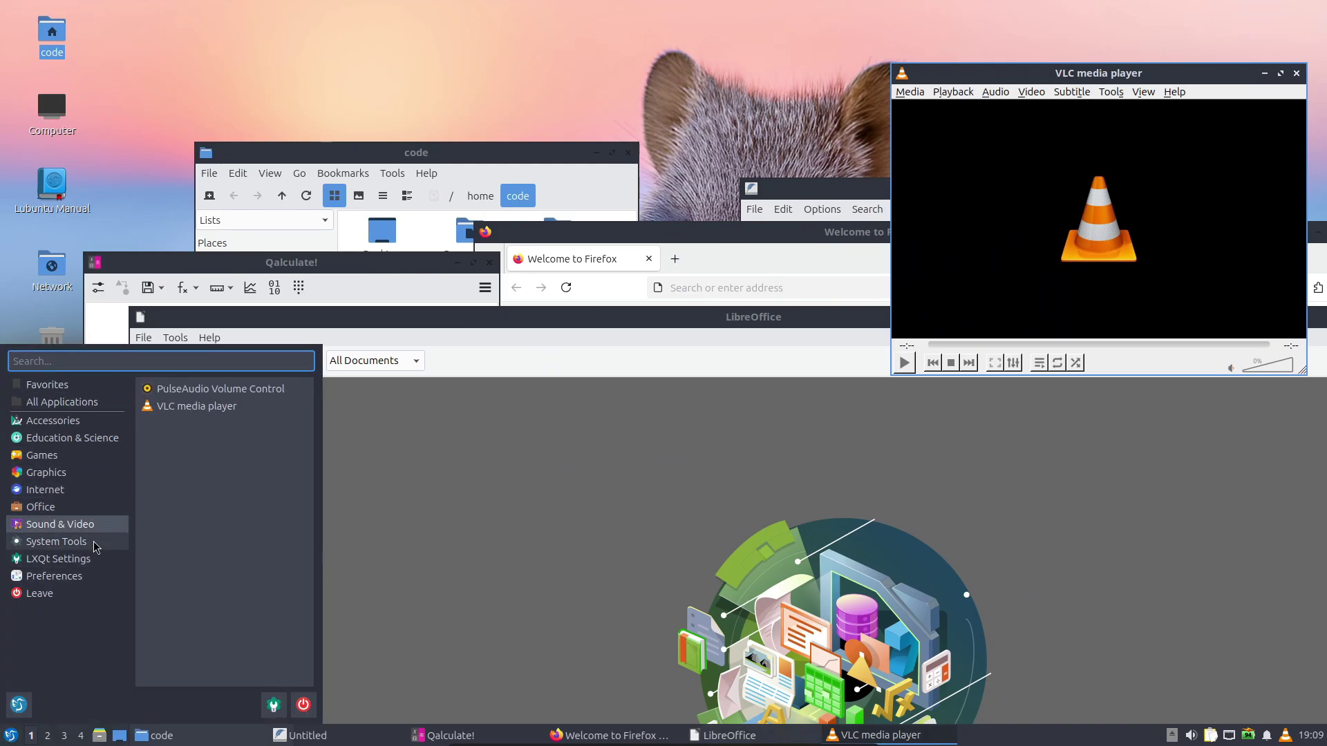
{"action": "mouse_move", "coordinate": [94, 547]}
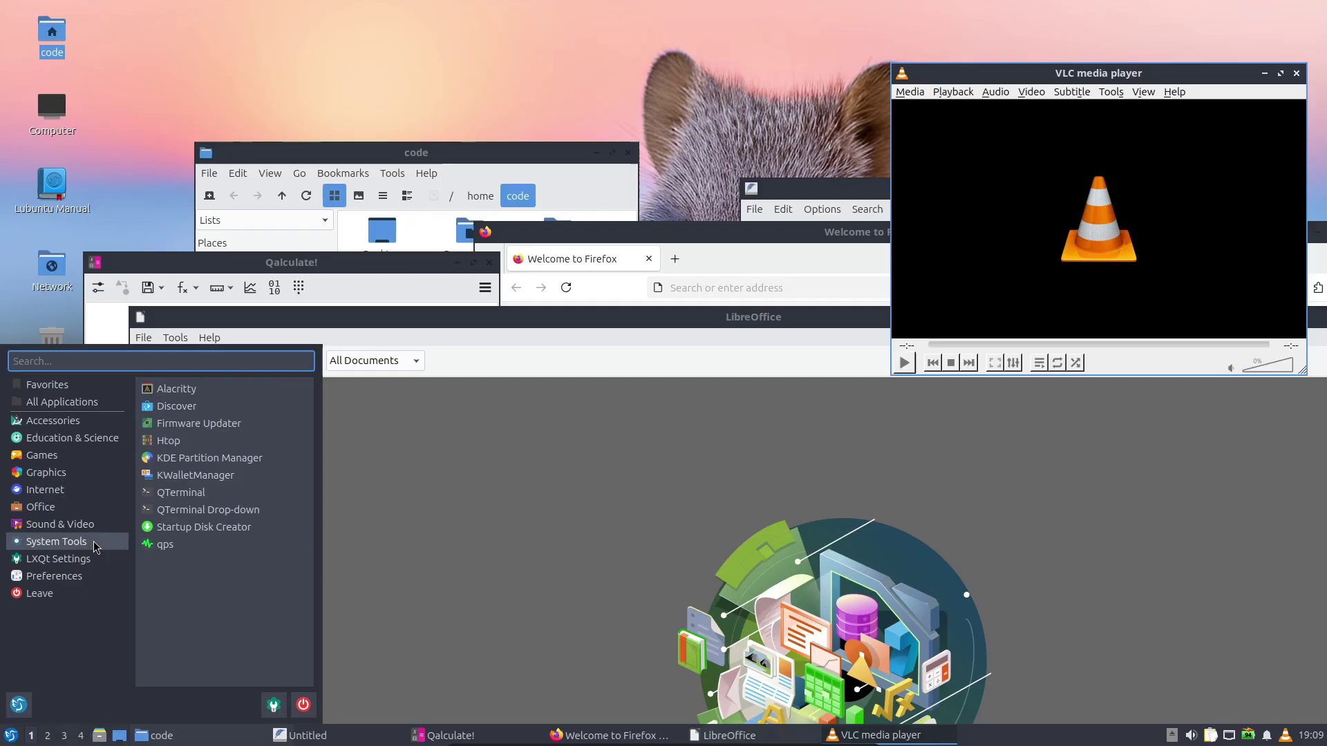
{"action": "left_click", "coordinate": [211, 442]}
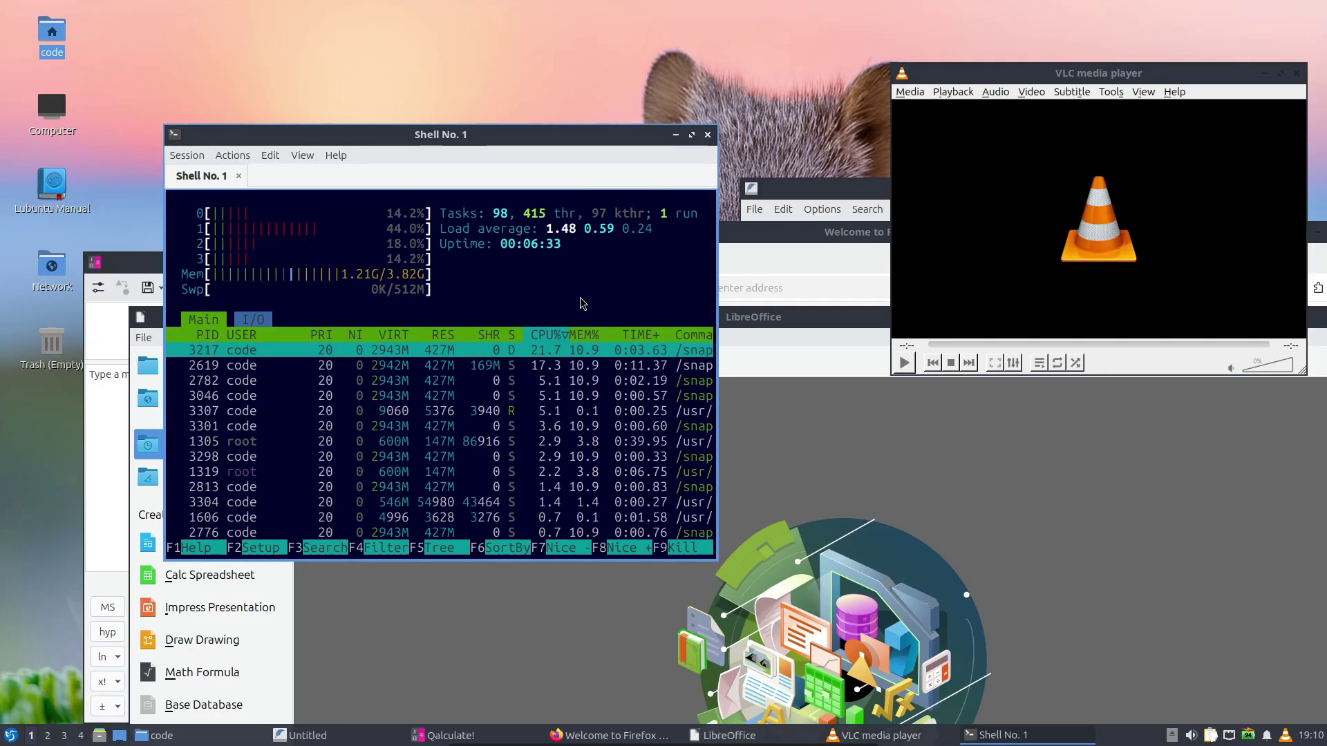
{"action": "left_click", "coordinate": [708, 140]}
{"action": "left_click", "coordinate": [457, 355]}
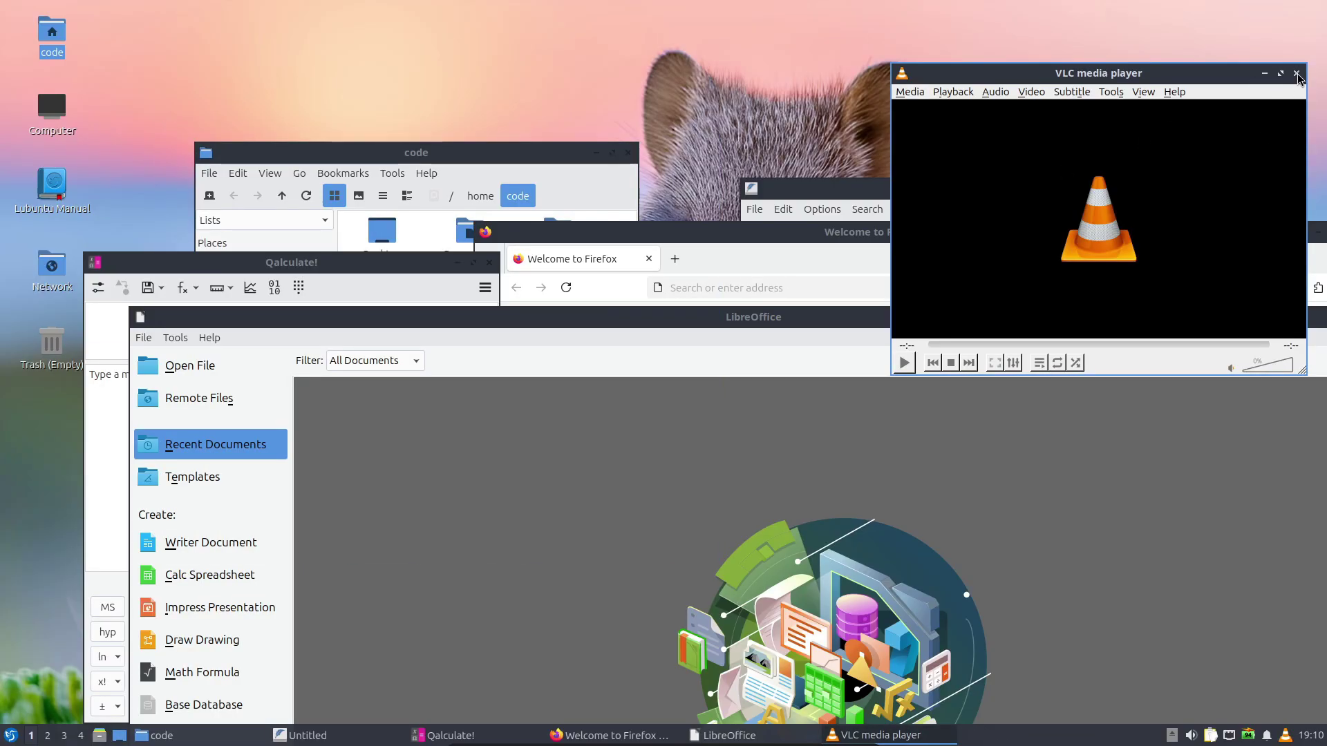
Close VLC, LibreOffice, Firefox, FeatherPad, Qalculate! and the home folder window
{"action": "key", "text": "ctrl+q"}
{"action": "left_click", "coordinate": [1154, 293]}
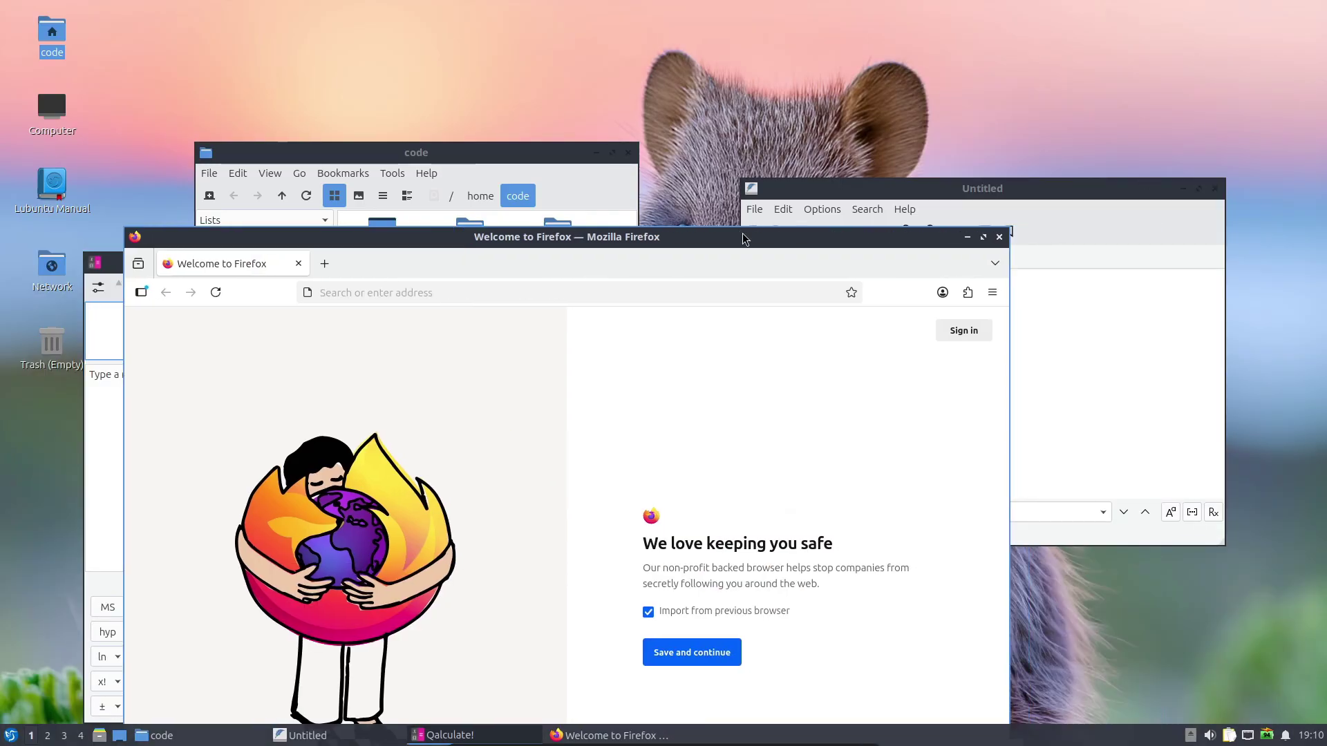
{"action": "left_click", "coordinate": [1002, 235]}
{"action": "left_click", "coordinate": [1214, 189]}
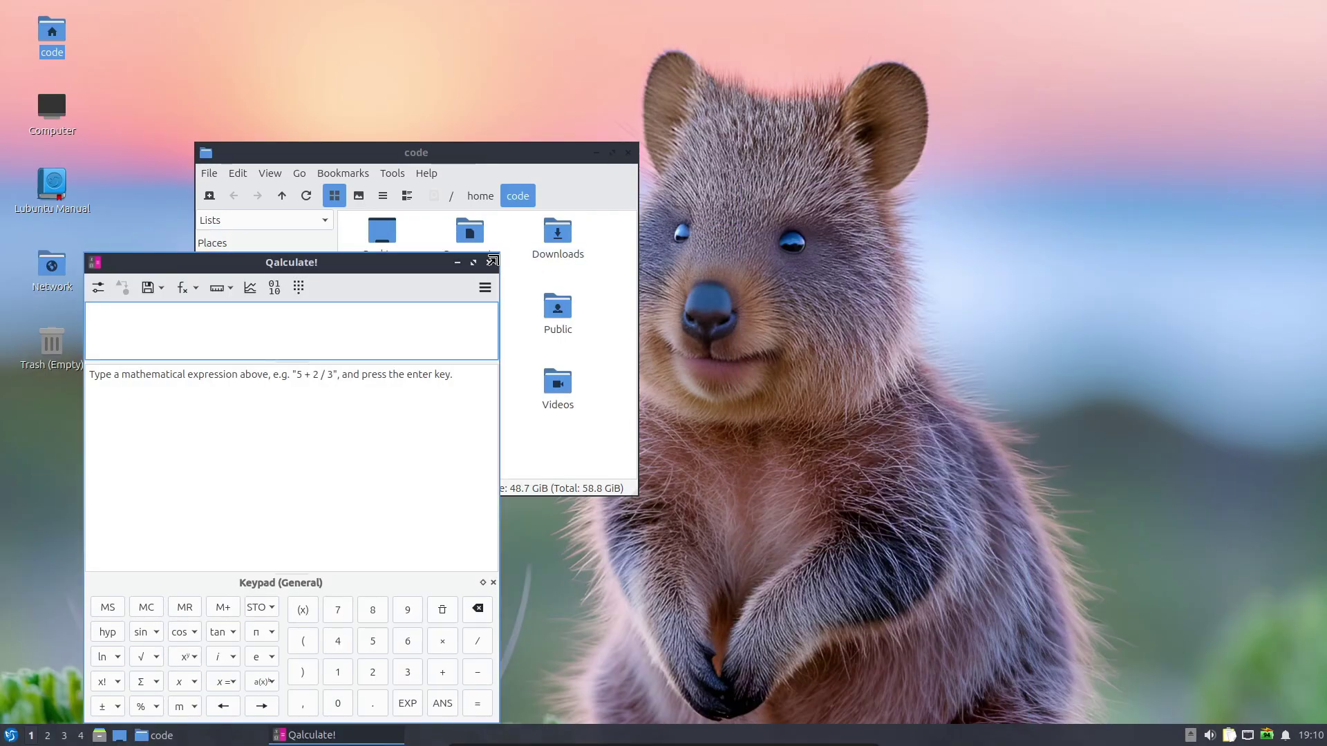
{"action": "left_click", "coordinate": [489, 263]}
{"action": "left_click", "coordinate": [628, 153]}
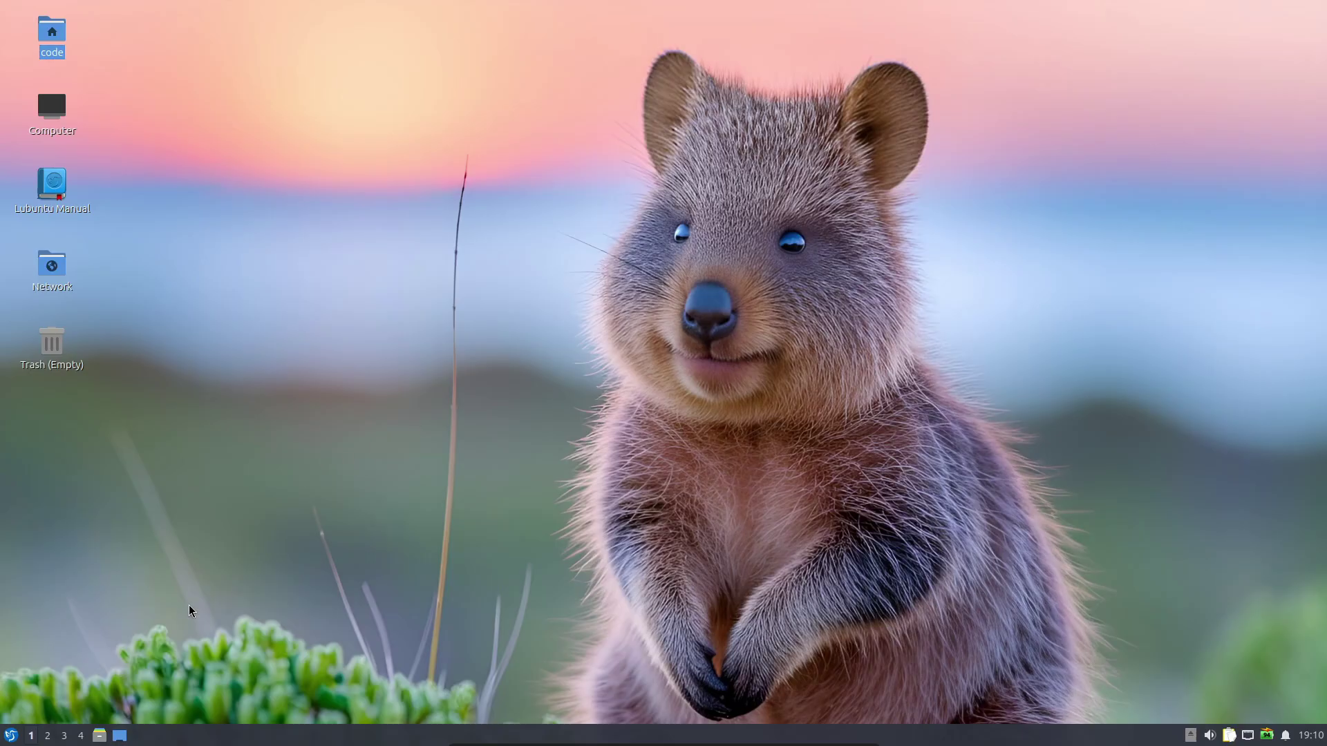
Browse the System Tools and other application menu categories, then reopen the menu
{"action": "left_click", "coordinate": [18, 737]}
{"action": "left_click", "coordinate": [87, 548]}
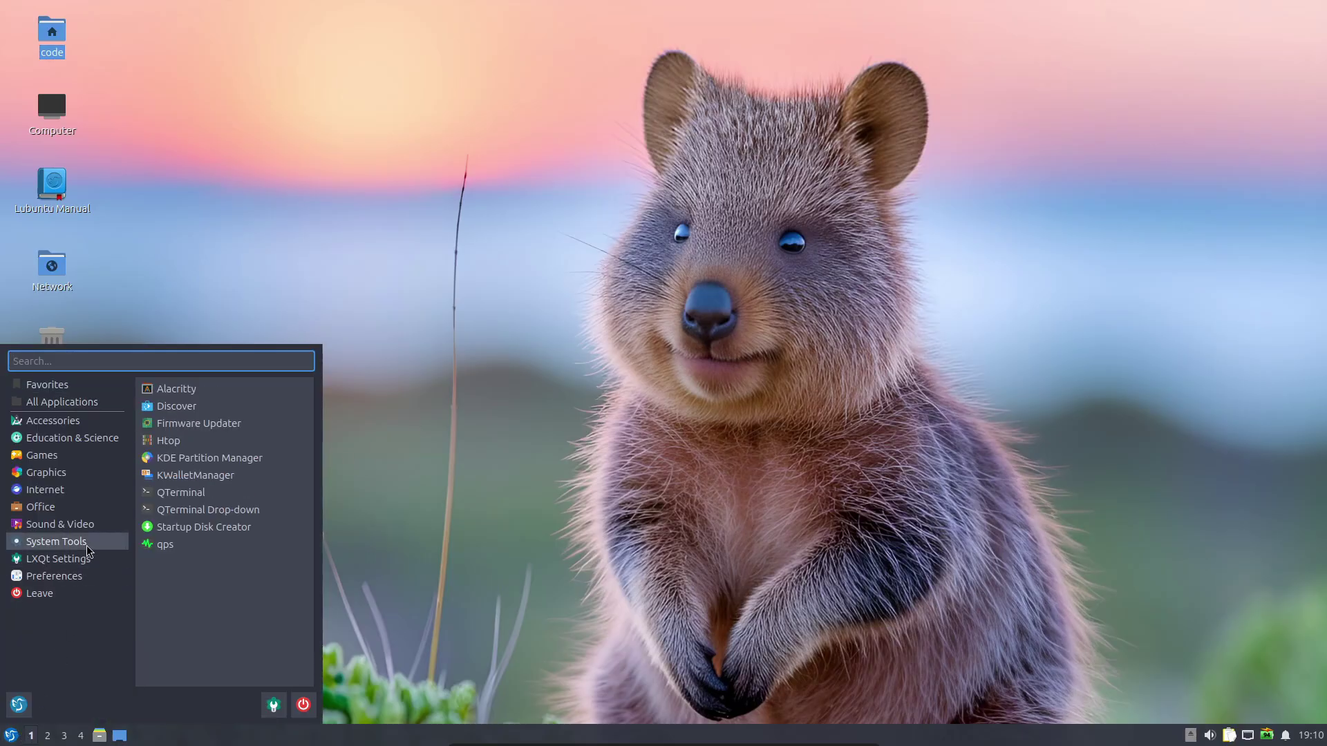
{"action": "mouse_move", "coordinate": [86, 486]}
{"action": "mouse_move", "coordinate": [97, 441]}
{"action": "mouse_move", "coordinate": [94, 558]}
{"action": "left_click", "coordinate": [326, 458]}
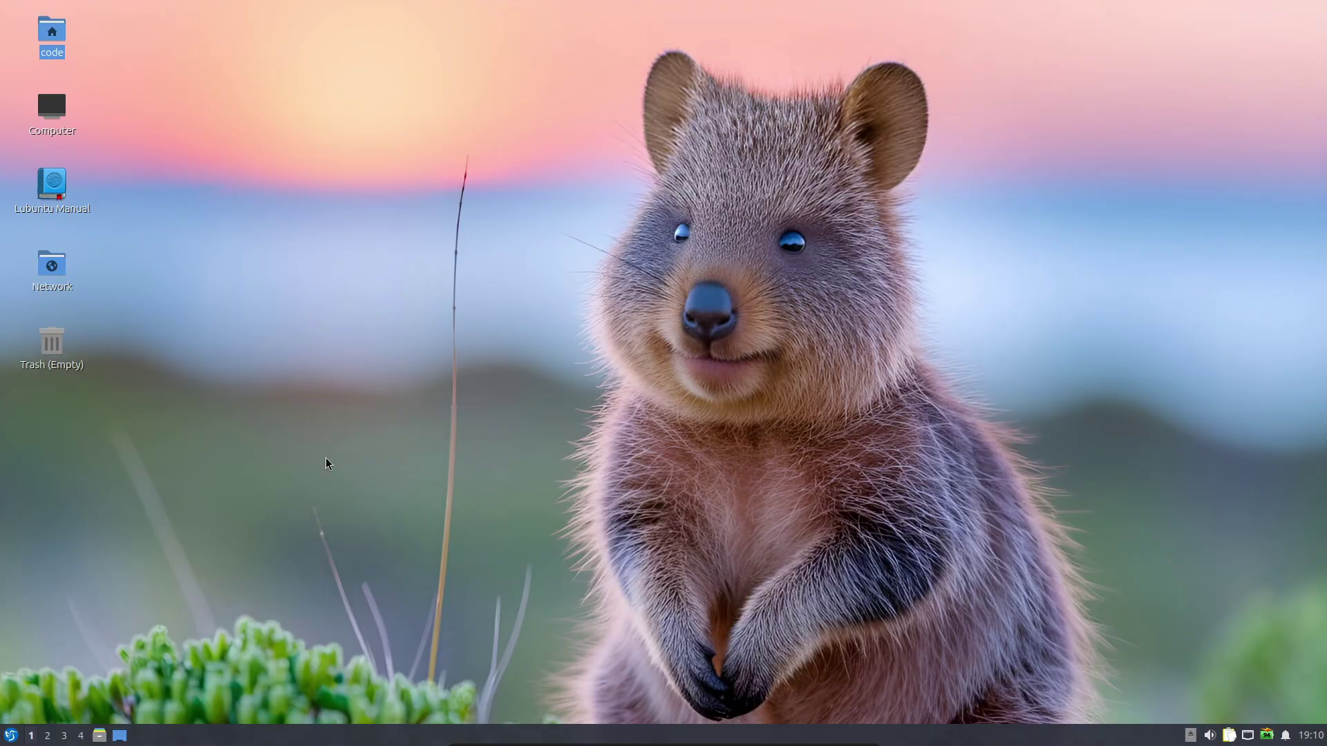
{"action": "left_click", "coordinate": [10, 735]}
Launch Firefox from Internet and search the web for 'lubuntu'
{"action": "mouse_move", "coordinate": [86, 488]}
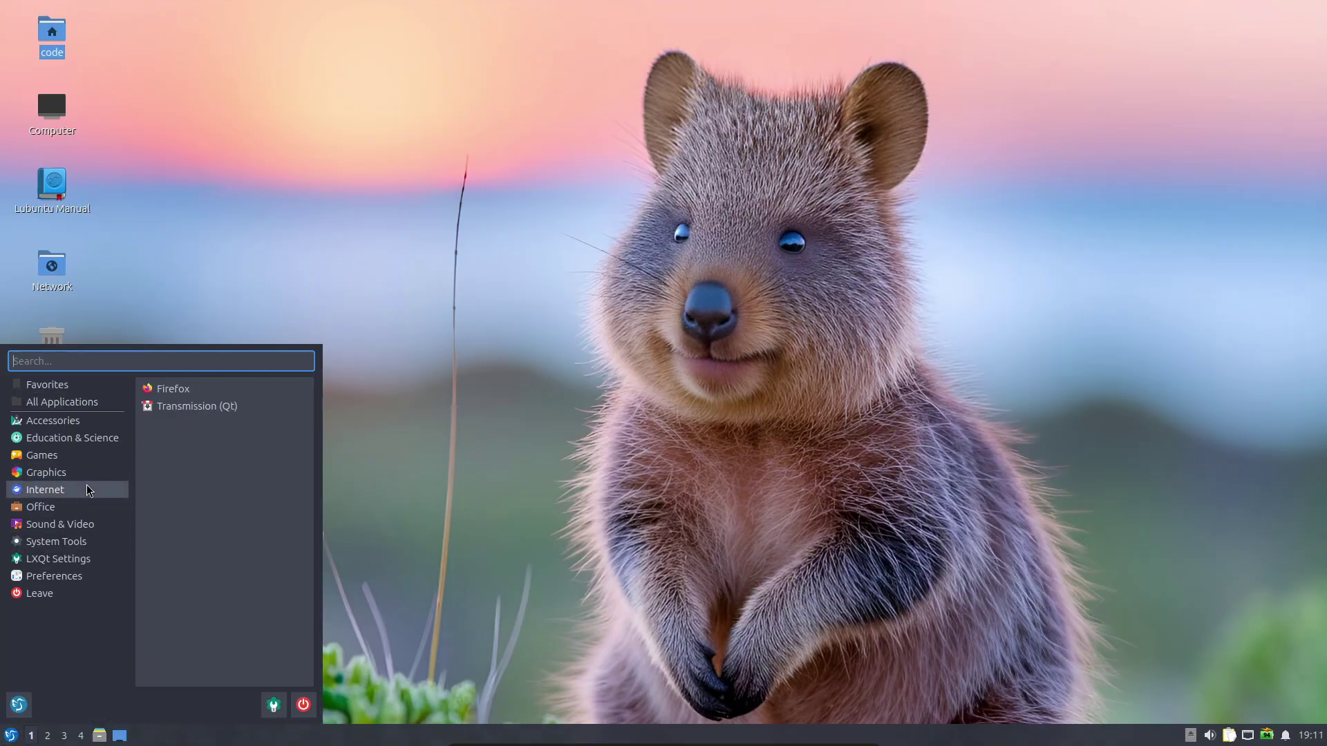
{"action": "left_click", "coordinate": [188, 391]}
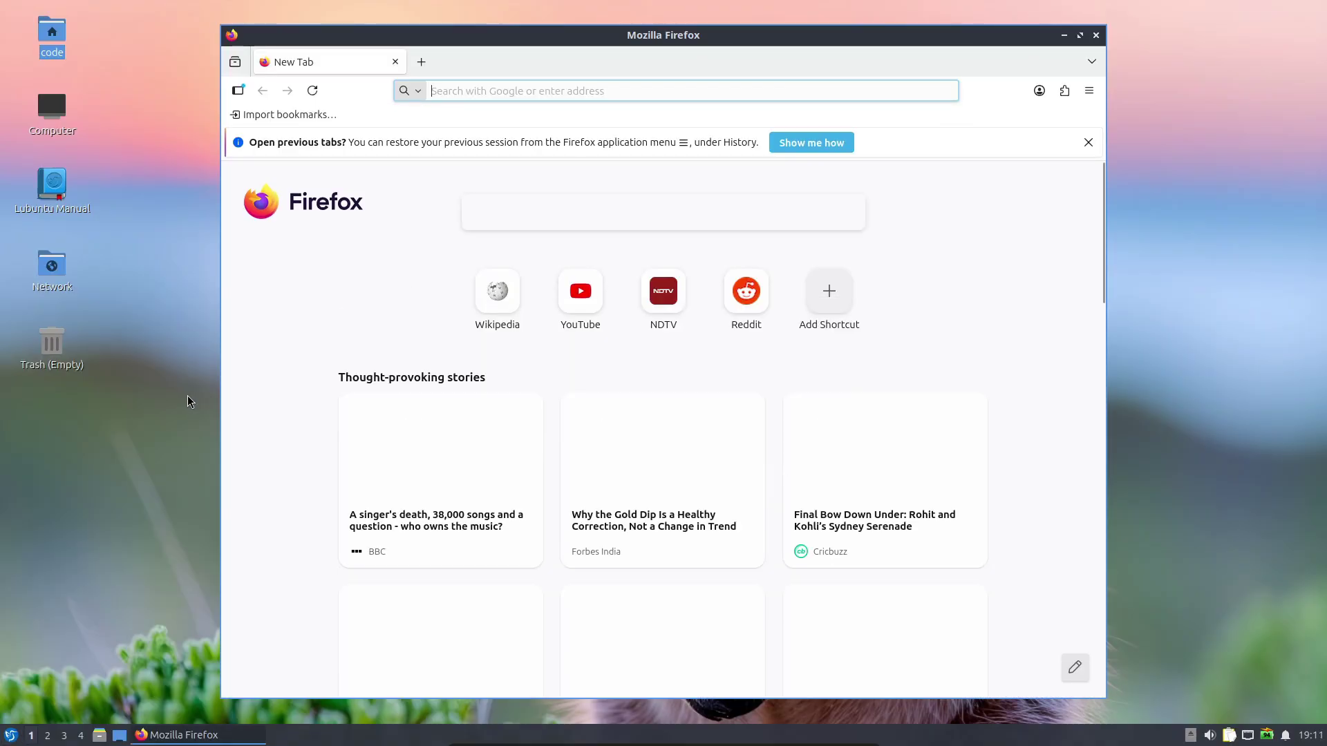
{"action": "left_click", "coordinate": [446, 90]}
{"action": "type", "text": "lu"}
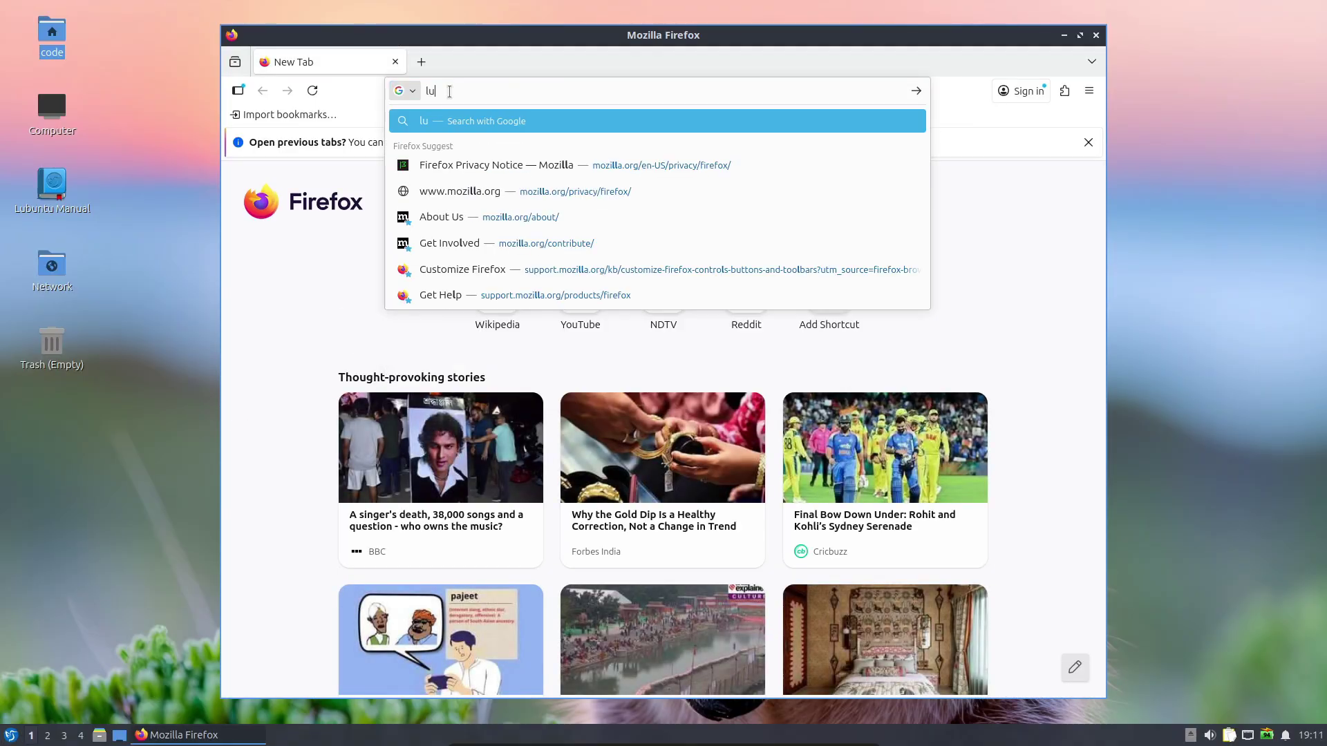
{"action": "type", "text": "buntu"}
{"action": "key", "text": "Return"}
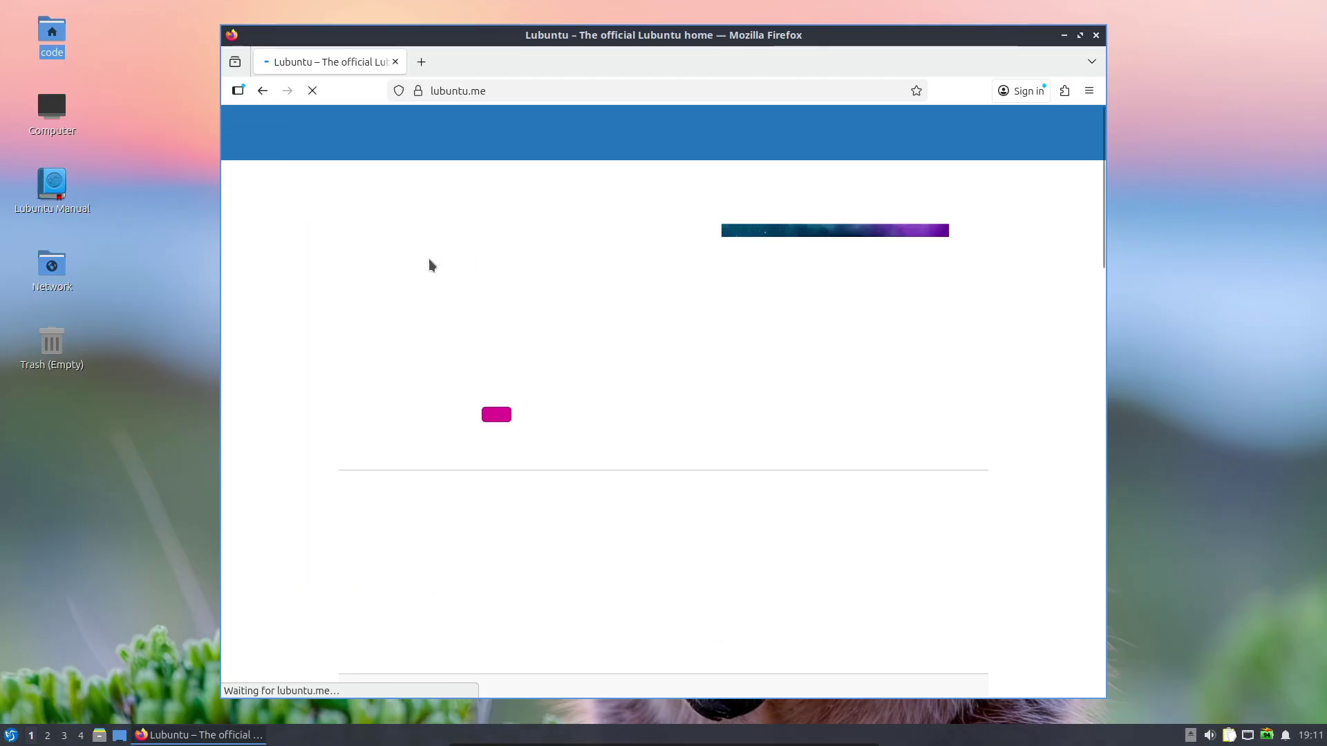
Download the Lubuntu 25.10 Desktop 64-bit ISO from lubuntu.me Downloads, then close Firefox
{"action": "left_click", "coordinate": [767, 139]}
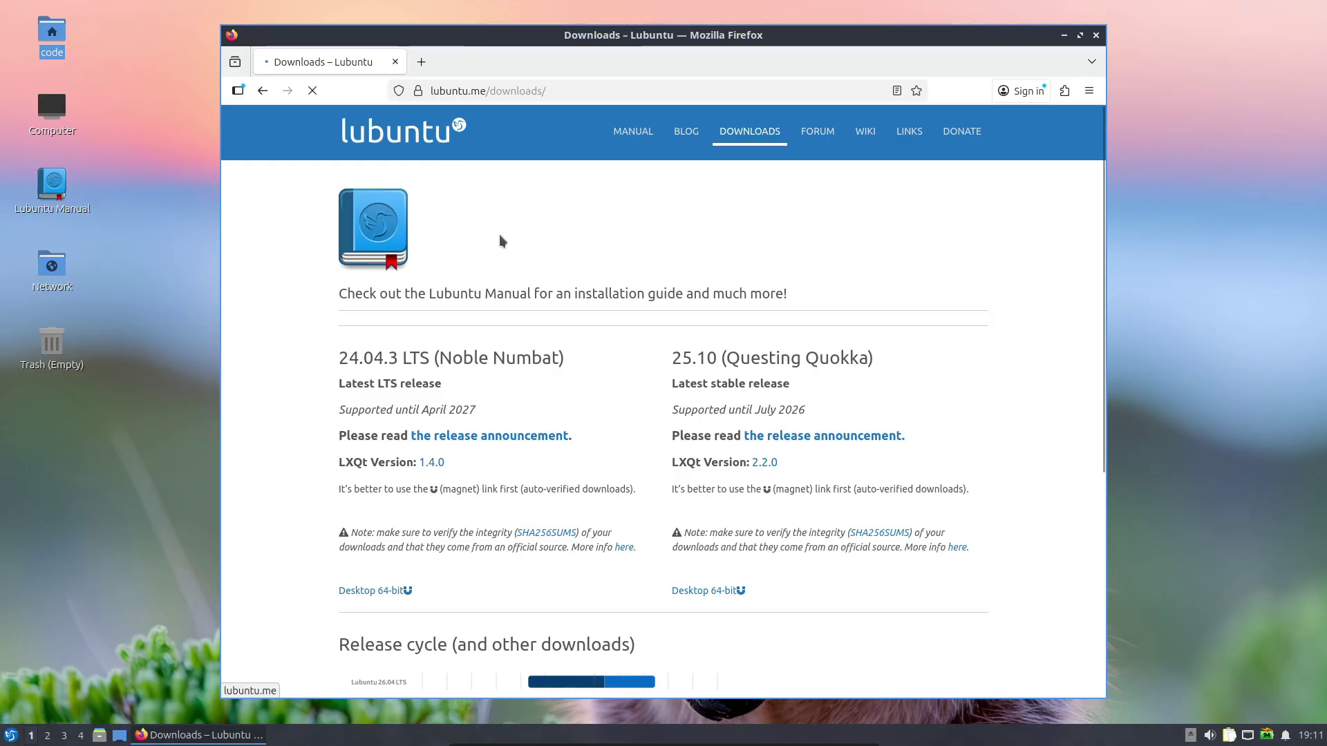
{"action": "scroll", "coordinate": [503, 242], "scroll_direction": "down", "scroll_amount": 2}
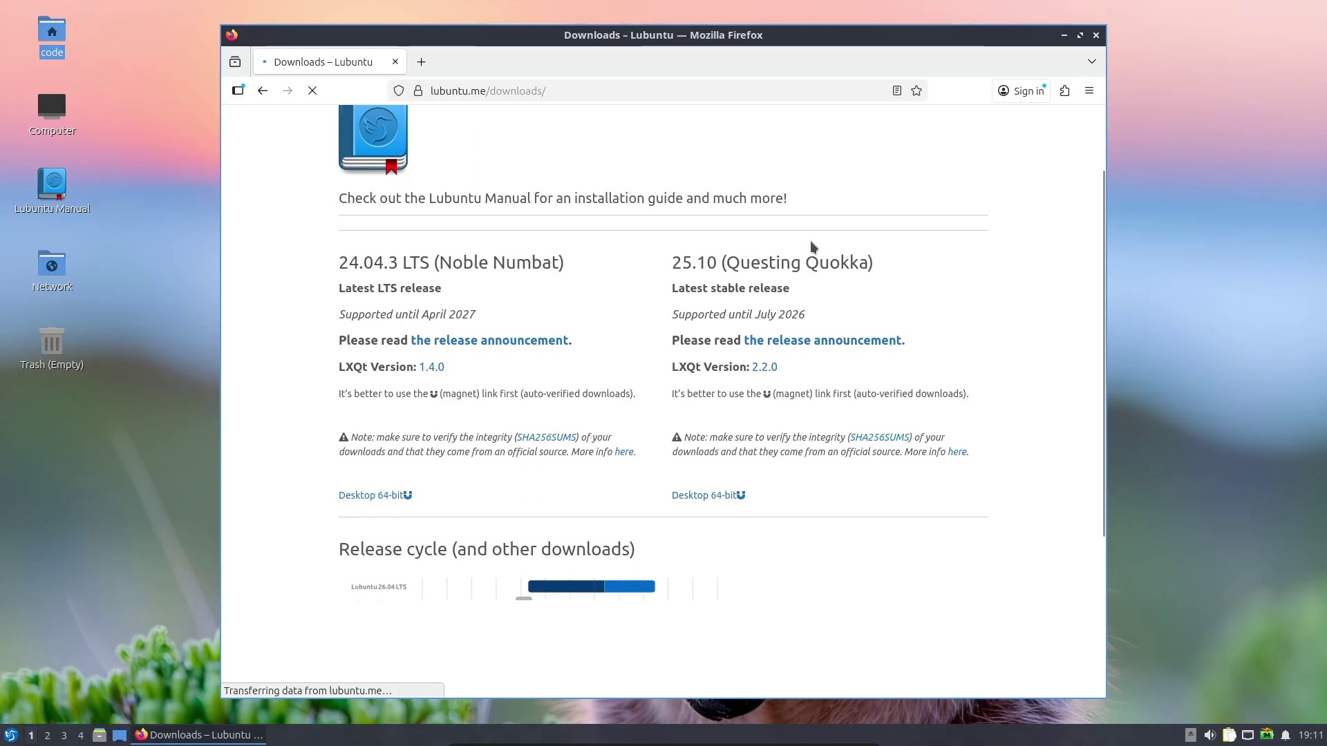
{"action": "left_click", "coordinate": [704, 498]}
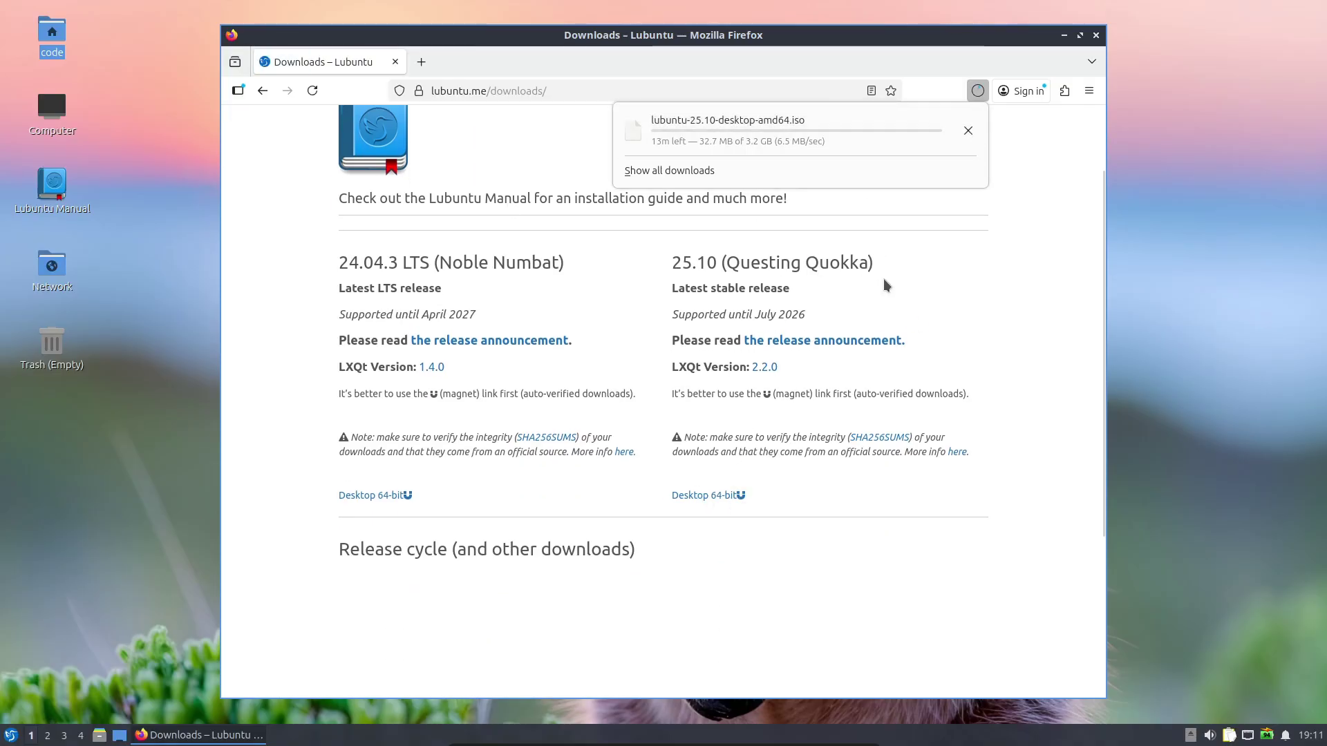
{"action": "left_click", "coordinate": [968, 131]}
{"action": "left_click", "coordinate": [1096, 37]}
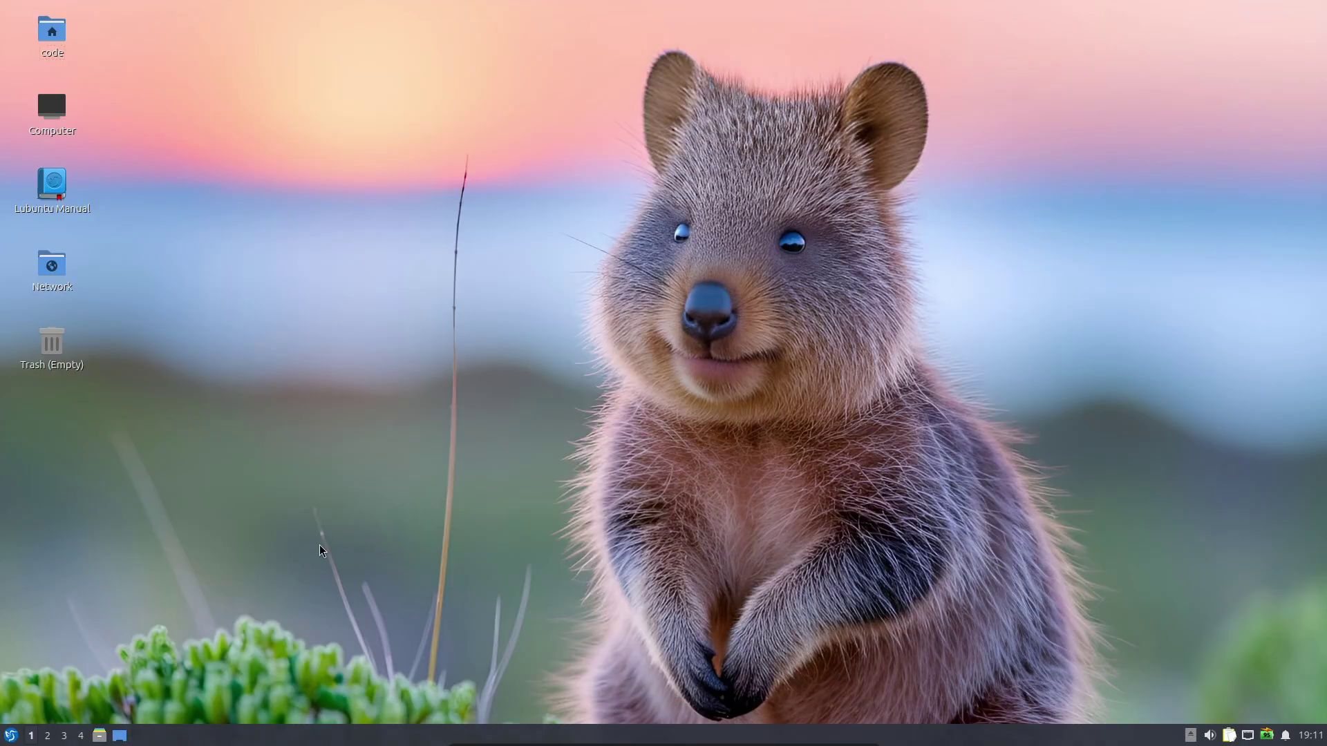